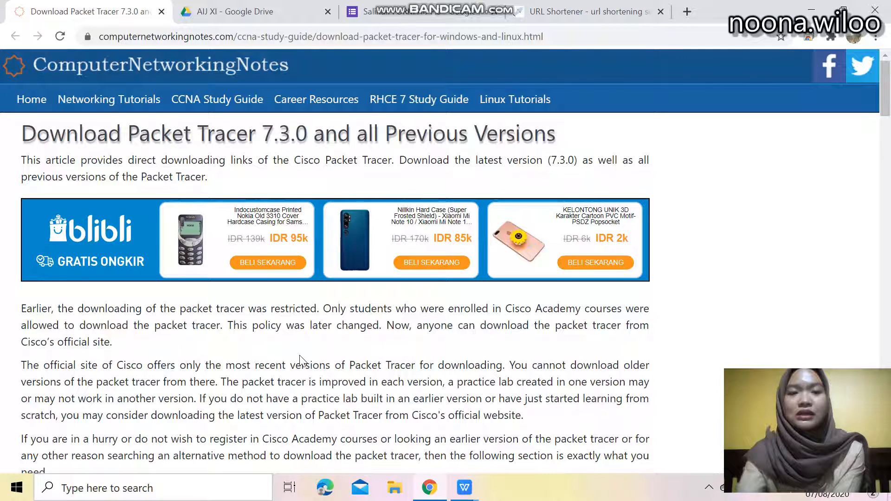
Browse the download page's Packet Tracer versions and their download links for each platform
{"action": "scroll", "coordinate": [298, 328], "scroll_direction": "down", "scroll_amount": 6}
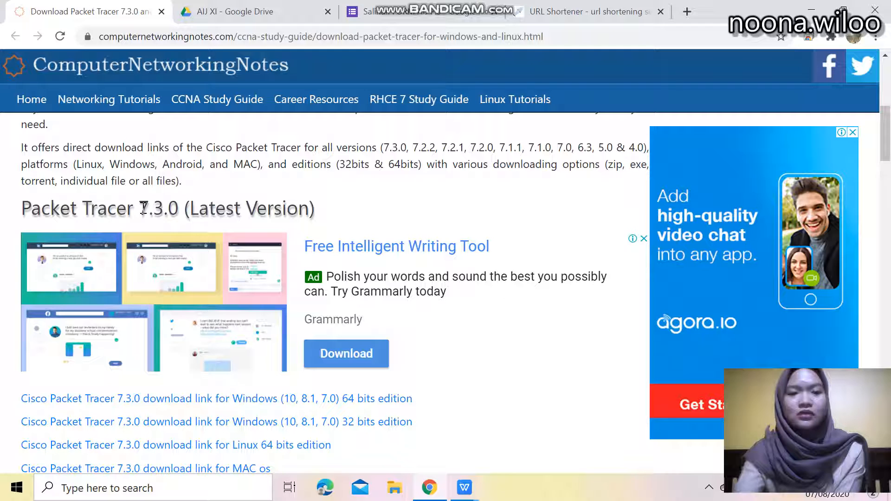
{"action": "left_click_drag", "start_coordinate": [141, 208], "coordinate": [180, 207]}
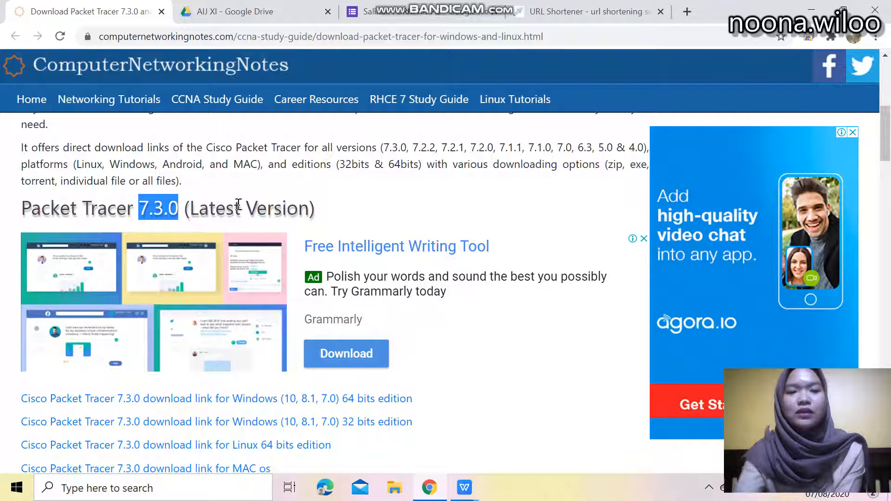
{"action": "scroll", "coordinate": [239, 204], "scroll_direction": "down", "scroll_amount": 3}
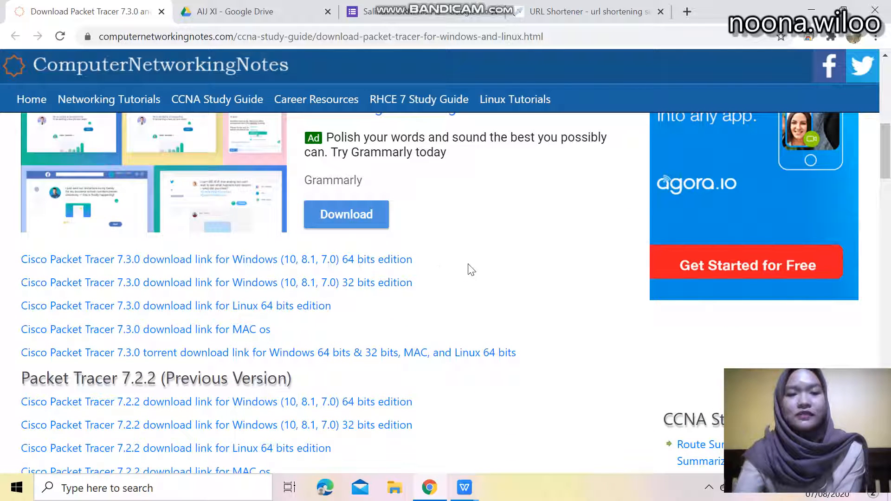
{"action": "scroll", "coordinate": [457, 271], "scroll_direction": "down", "scroll_amount": 1}
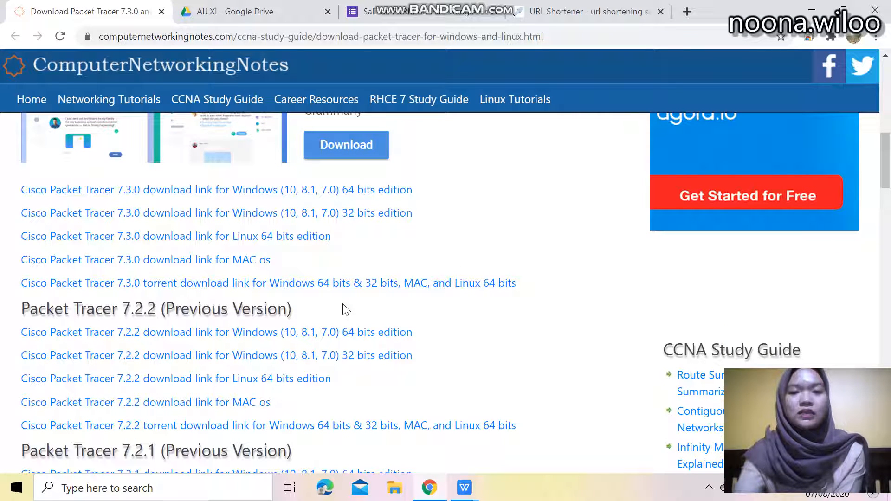
{"action": "scroll", "coordinate": [346, 310], "scroll_direction": "down", "scroll_amount": 2}
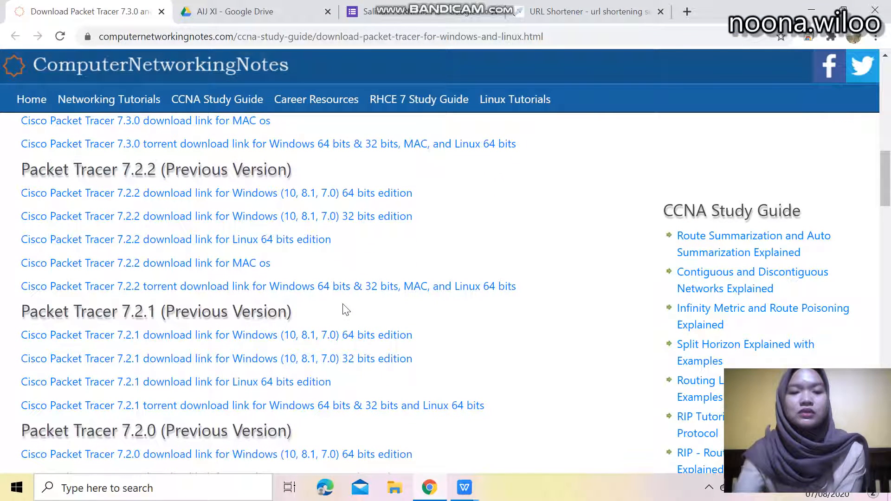
{"action": "scroll", "coordinate": [345, 310], "scroll_direction": "down", "scroll_amount": 2}
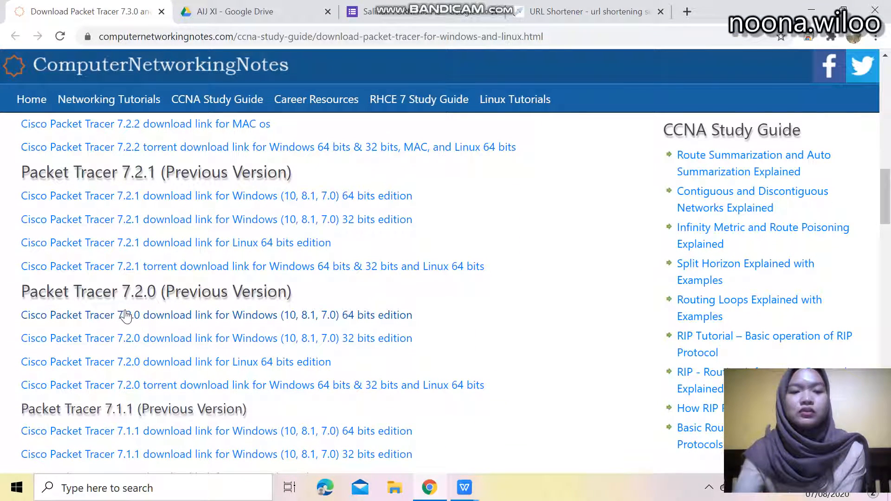
{"action": "scroll", "coordinate": [169, 297], "scroll_direction": "down", "scroll_amount": 2}
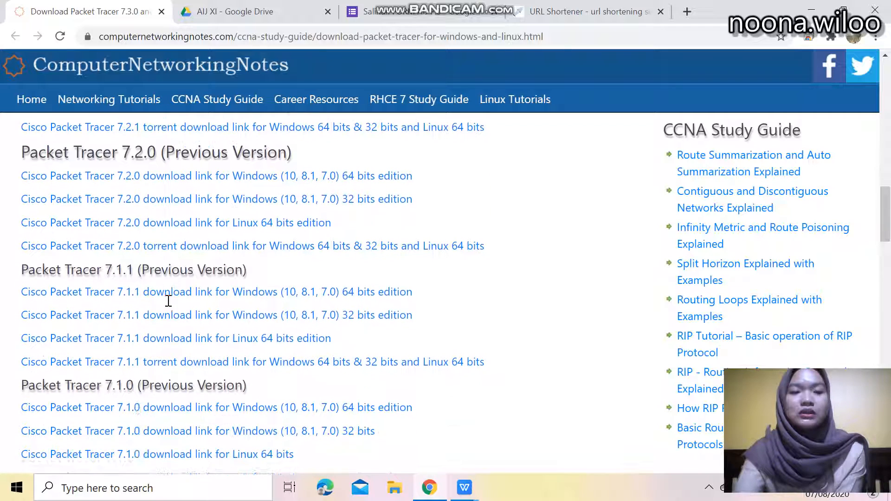
{"action": "scroll", "coordinate": [168, 300], "scroll_direction": "down", "scroll_amount": 2}
{"action": "scroll", "coordinate": [169, 299], "scroll_direction": "down", "scroll_amount": 2}
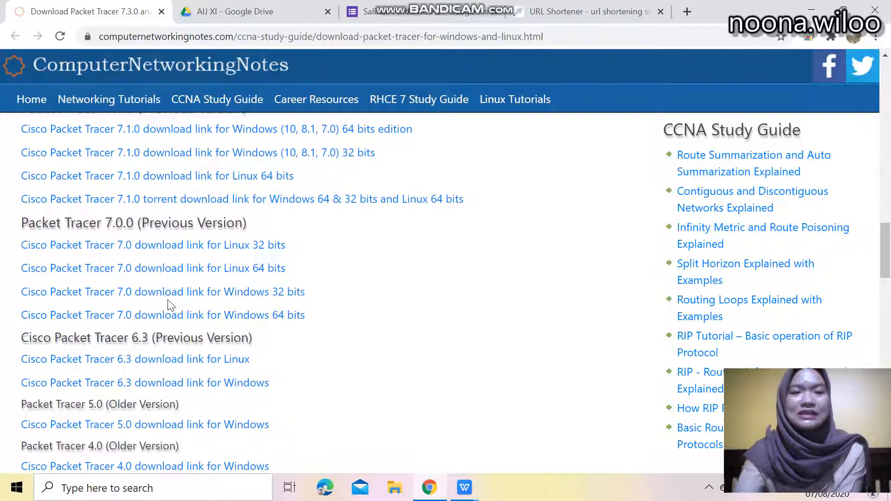
{"action": "scroll", "coordinate": [171, 305], "scroll_direction": "down", "scroll_amount": 1}
{"action": "scroll", "coordinate": [168, 305], "scroll_direction": "down", "scroll_amount": 2}
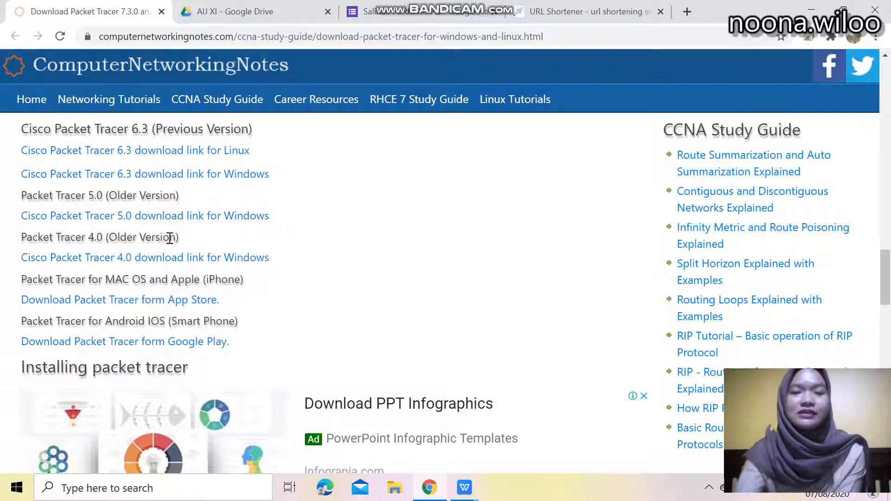
{"action": "scroll", "coordinate": [169, 238], "scroll_direction": "up", "scroll_amount": 15}
{"action": "scroll", "coordinate": [169, 228], "scroll_direction": "up", "scroll_amount": 2}
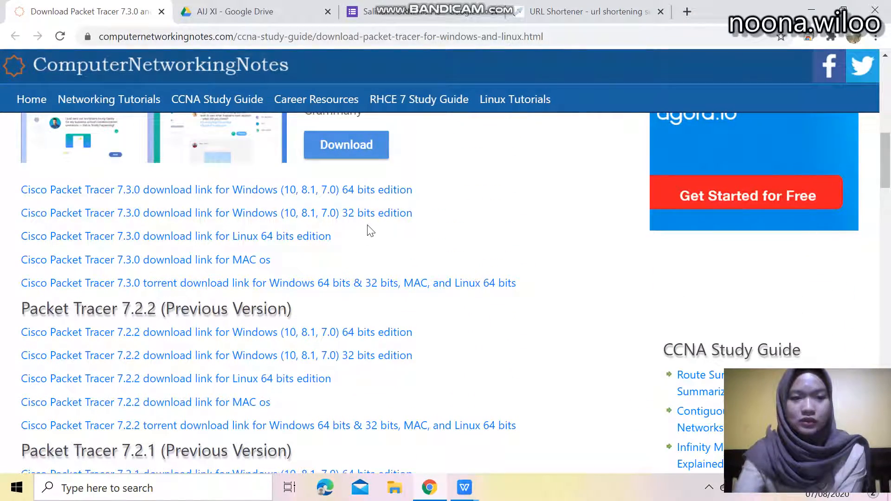
Minimize the browser and launch the Packet Tracer 7.3.0 setup file from the desktop
{"action": "left_click", "coordinate": [812, 14]}
{"action": "left_click", "coordinate": [834, 14]}
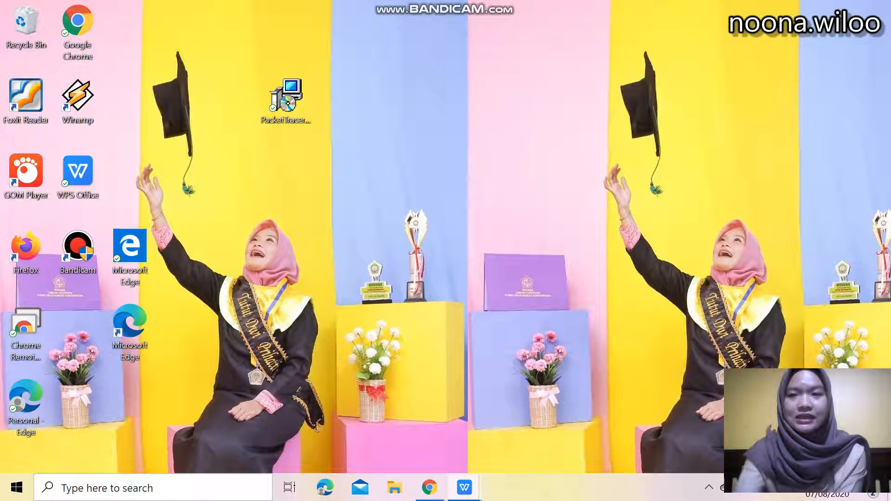
{"action": "double_click", "coordinate": [289, 96]}
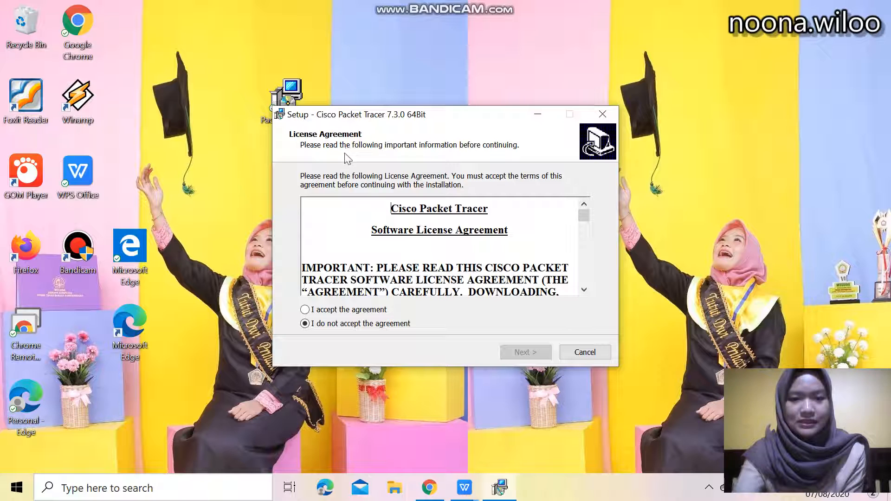
Accept the license agreement and continue the setup
{"action": "left_click", "coordinate": [305, 311]}
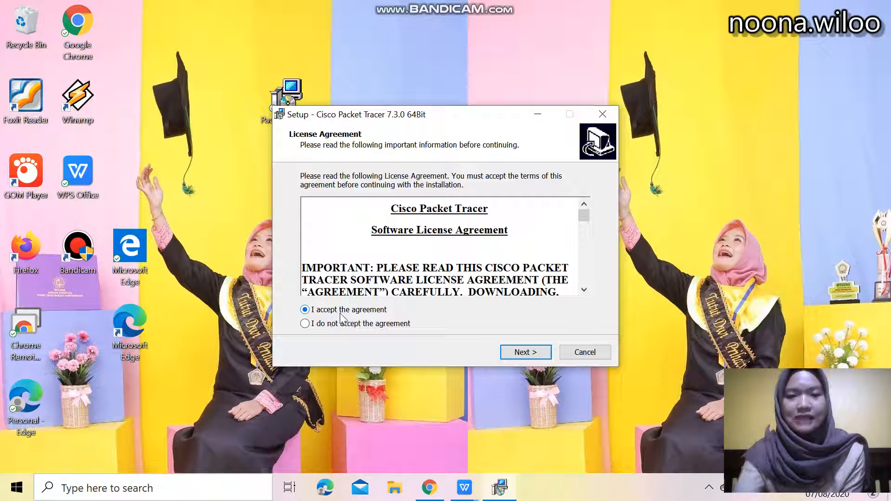
{"action": "left_click", "coordinate": [521, 355]}
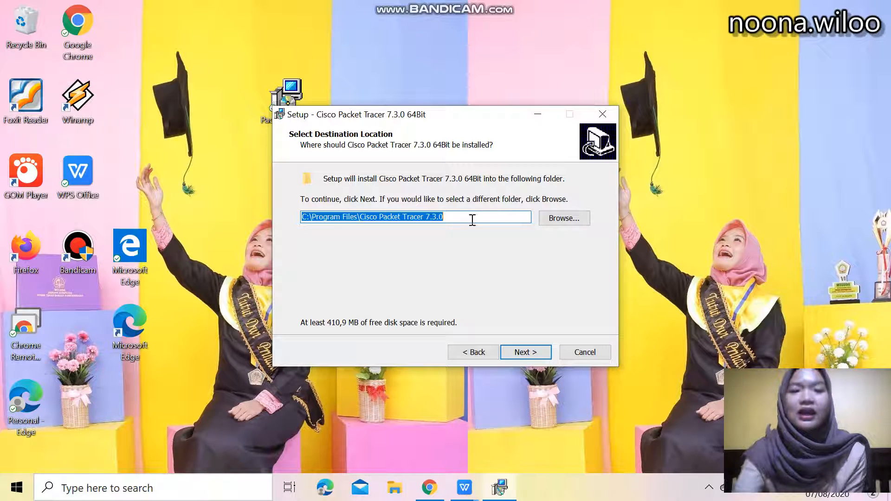
{"action": "left_click", "coordinate": [556, 223]}
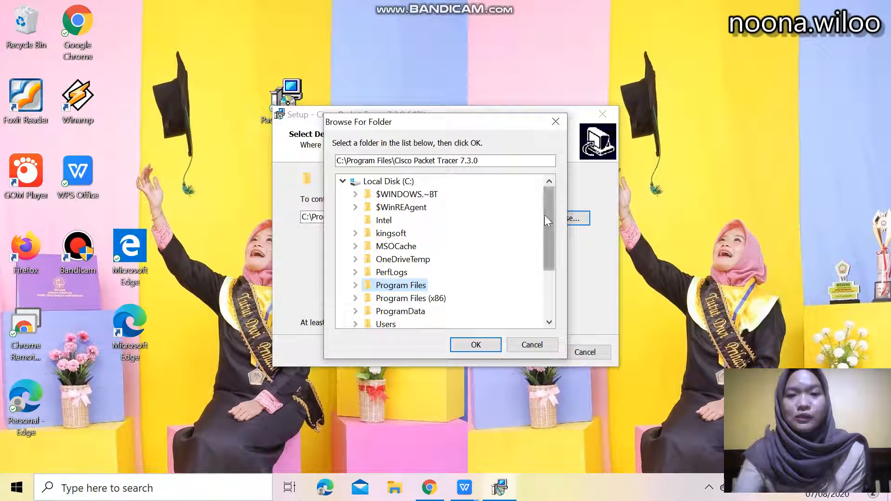
{"action": "scroll", "coordinate": [417, 232], "scroll_direction": "down", "scroll_amount": 2}
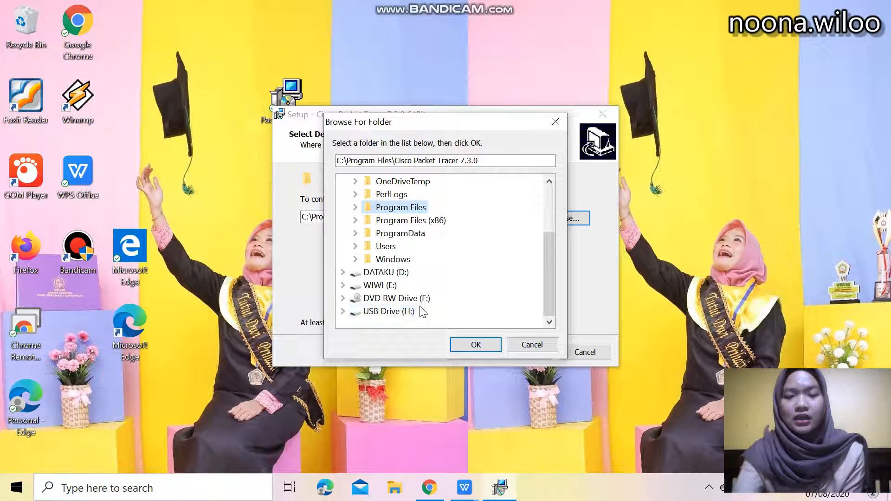
{"action": "left_click", "coordinate": [530, 345]}
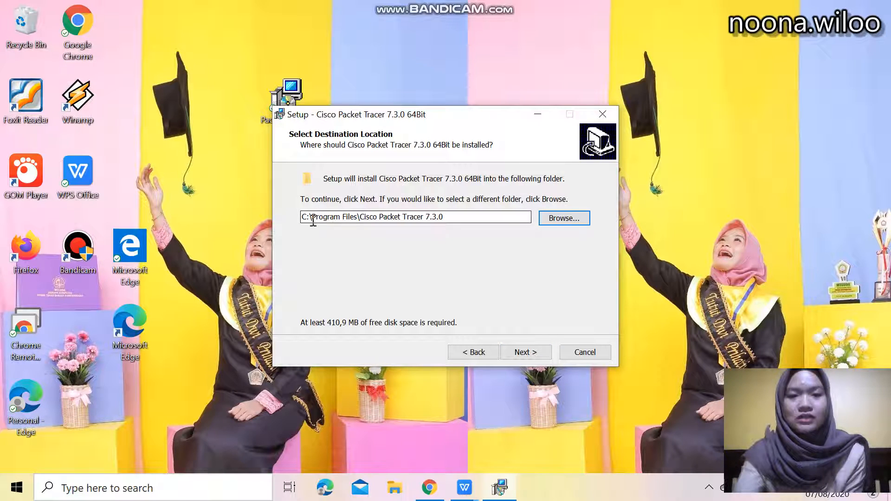
Keep the default destination C:\Program Files\Cisco Packet Tracer 7.3.0 and the Cisco Packet Tracer Start Menu folder
{"action": "left_click", "coordinate": [526, 354]}
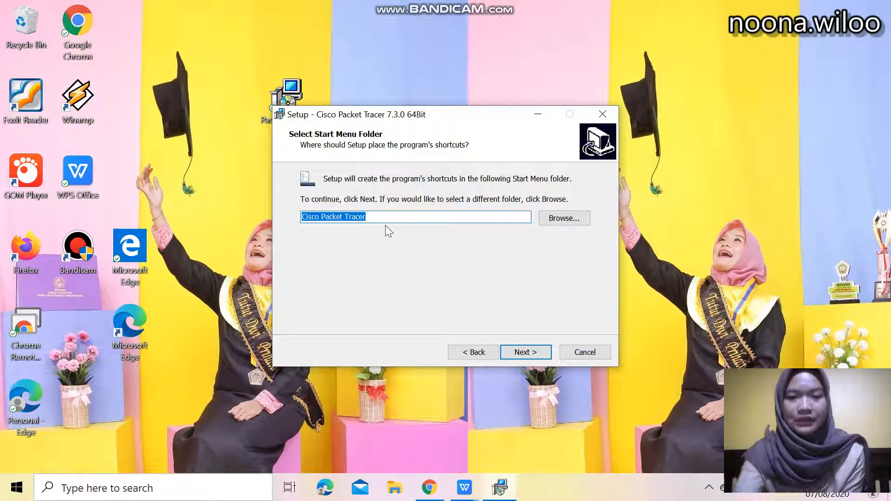
{"action": "left_click", "coordinate": [520, 352]}
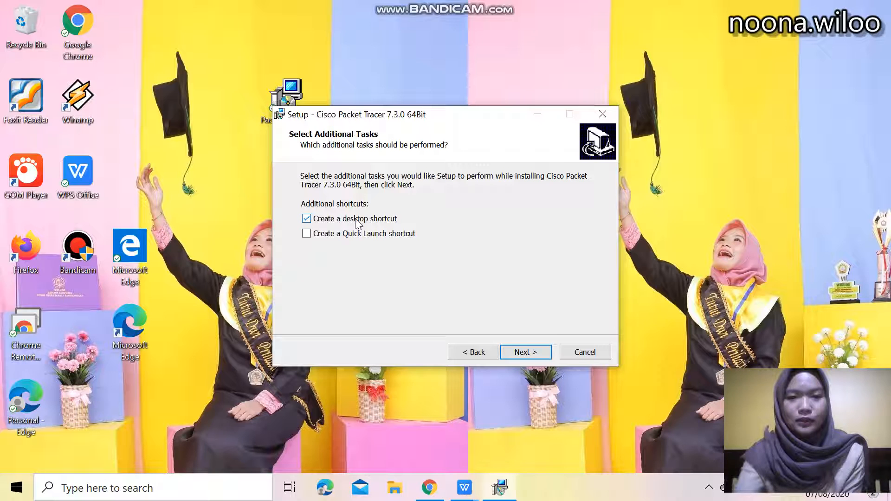
Add a Quick Launch shortcut alongside the desktop shortcut, then install and finish the setup
{"action": "left_click", "coordinate": [306, 235]}
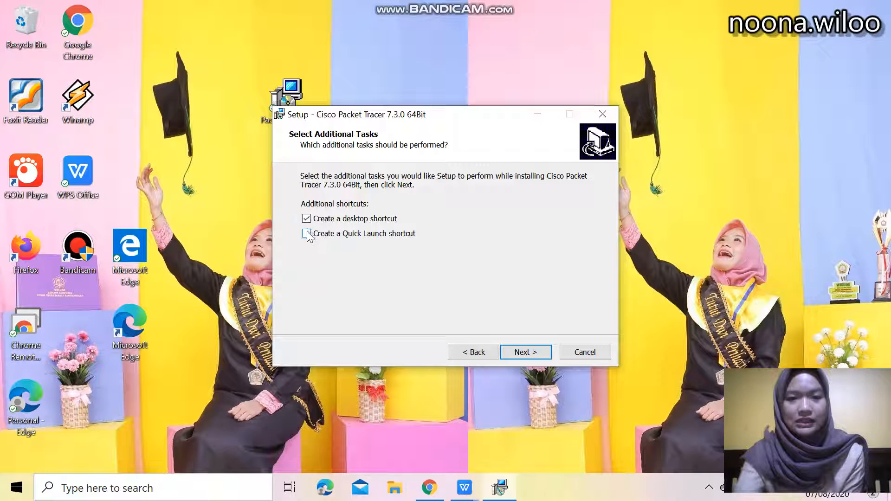
{"action": "left_click", "coordinate": [524, 355]}
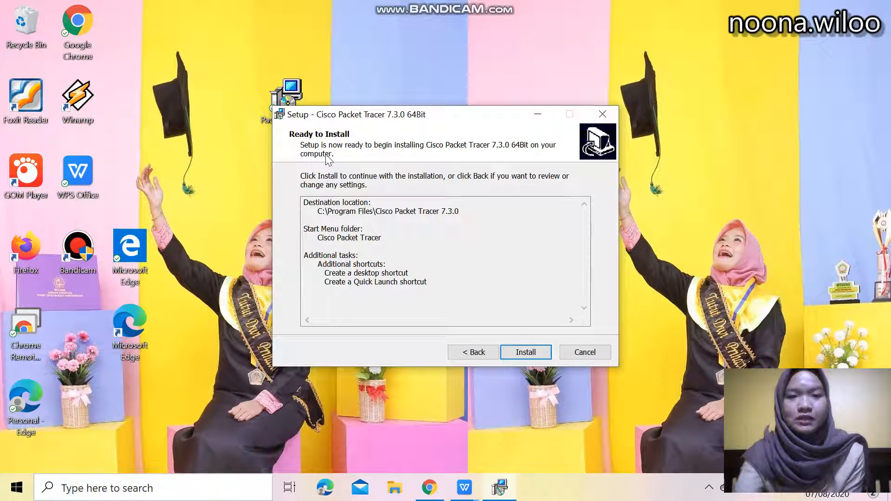
{"action": "left_click", "coordinate": [525, 353]}
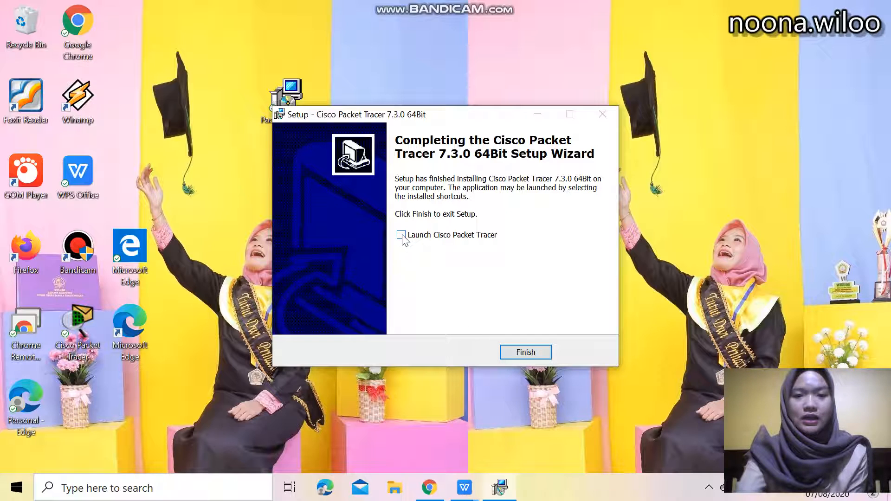
{"action": "left_click", "coordinate": [525, 352]}
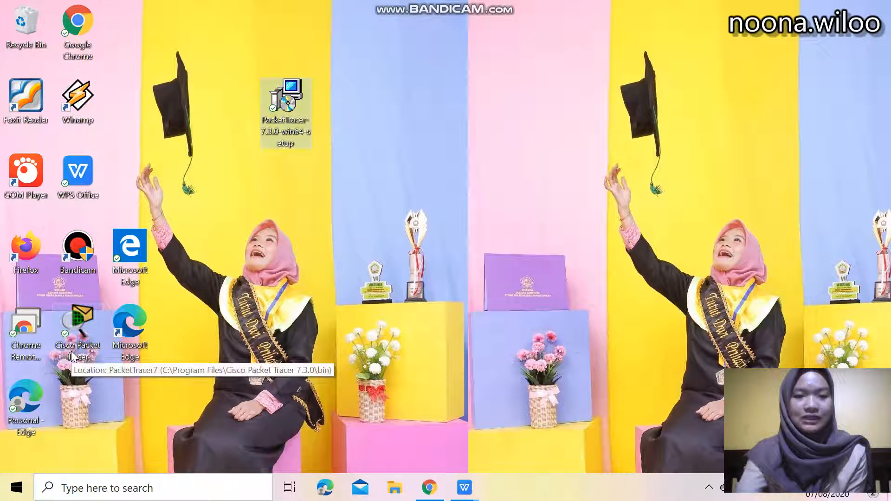
Move the Cisco Packet Tracer desktop shortcut just below the setup file icon
{"action": "left_click_drag", "start_coordinate": [80, 322], "coordinate": [279, 259]}
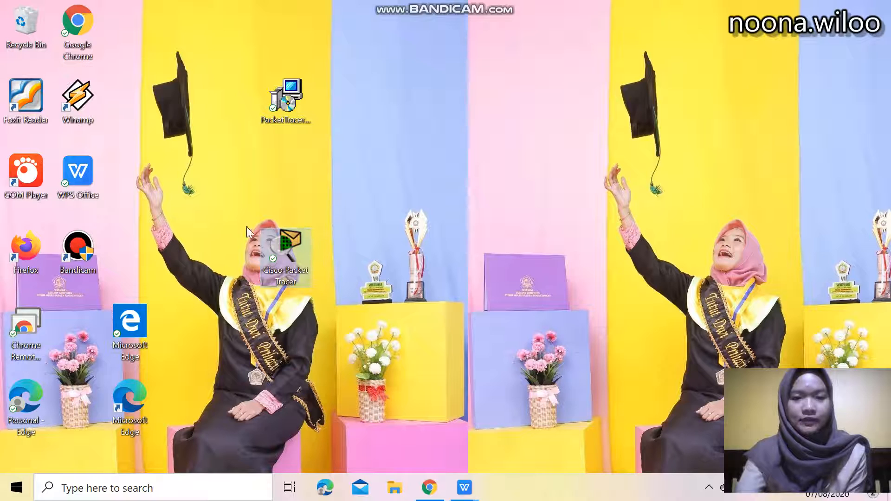
{"action": "left_click_drag", "start_coordinate": [288, 247], "coordinate": [279, 194]}
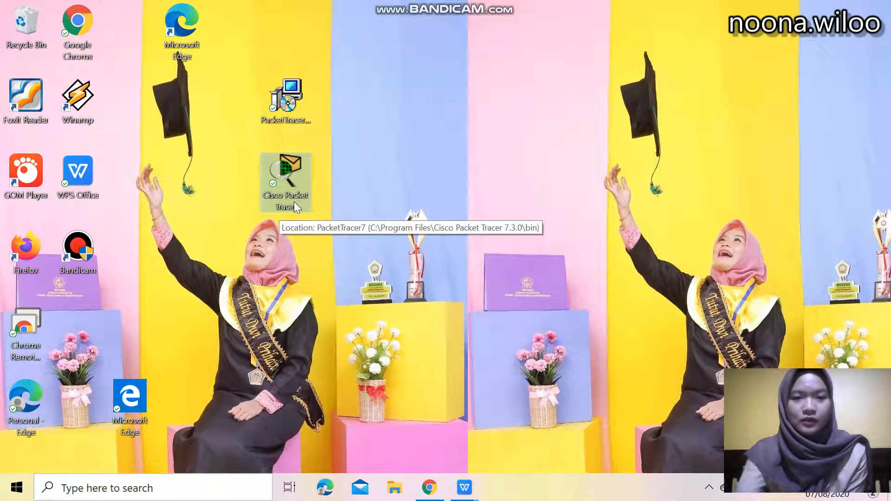
Launch Cisco Packet Tracer, close the web page it opens, and continue with a guest login
{"action": "double_click", "coordinate": [284, 170]}
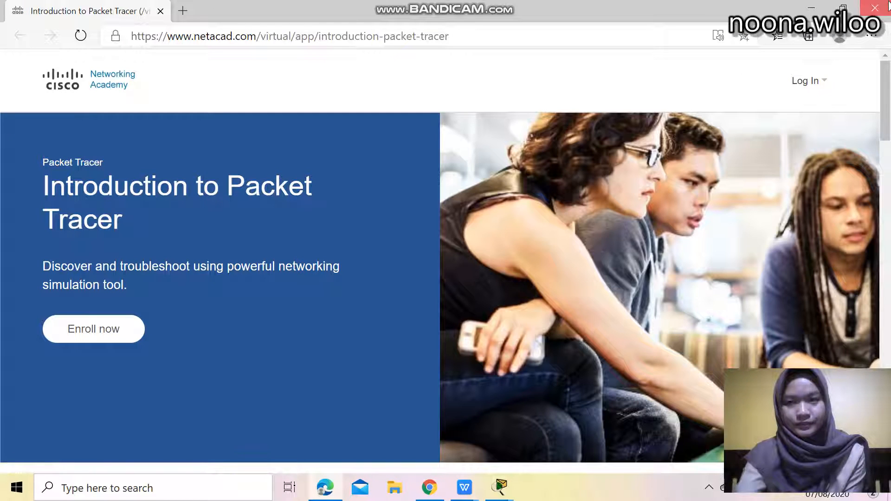
{"action": "left_click", "coordinate": [876, 7]}
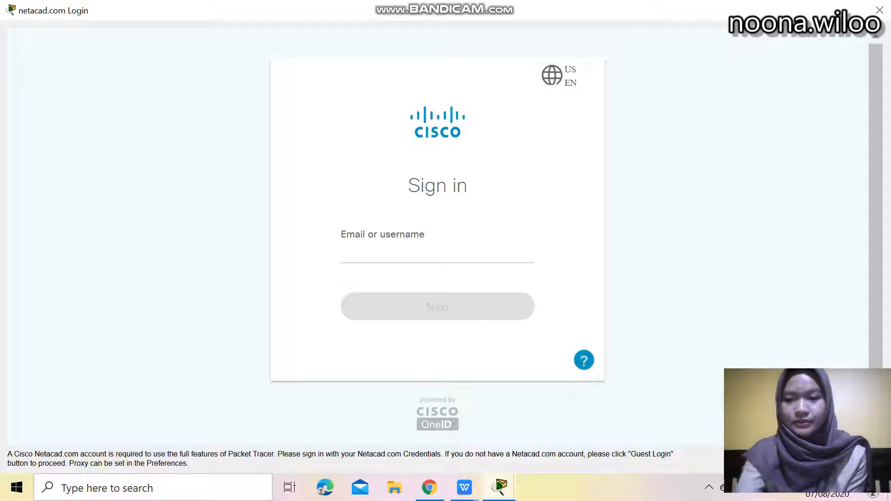
{"action": "left_click", "coordinate": [810, 458]}
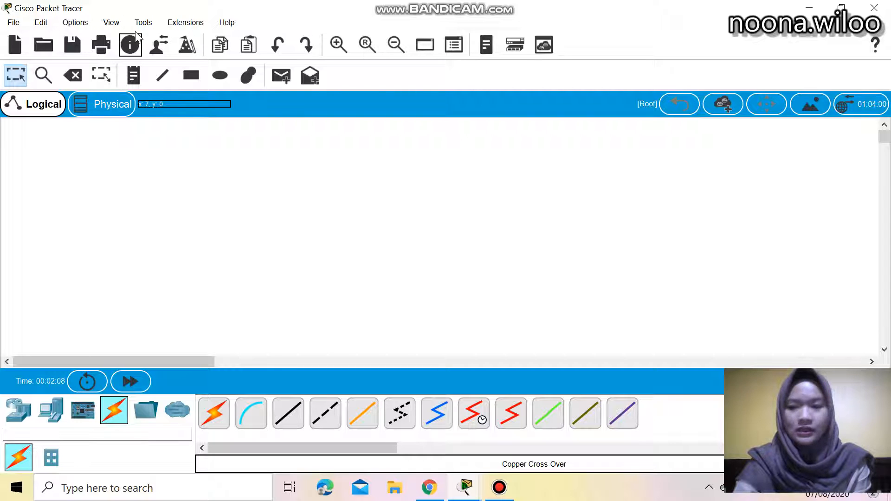
{"action": "left_click", "coordinate": [16, 24]}
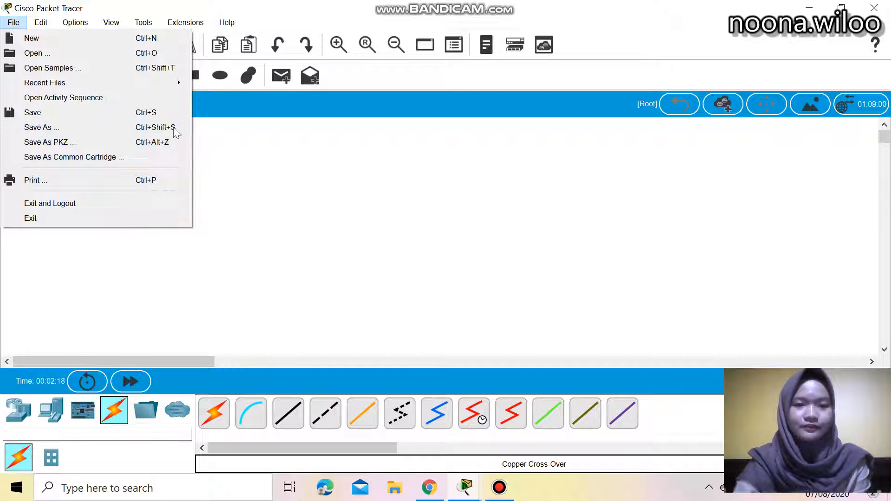
{"action": "left_click", "coordinate": [292, 206]}
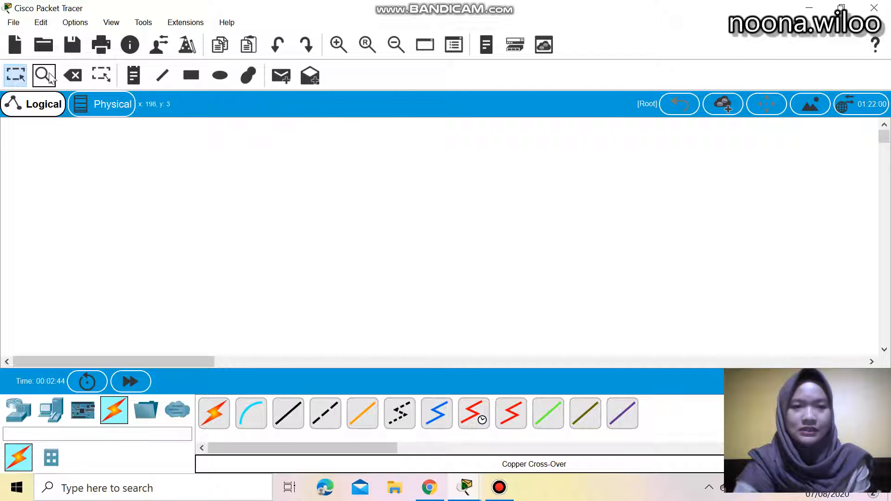
{"action": "left_click", "coordinate": [10, 76]}
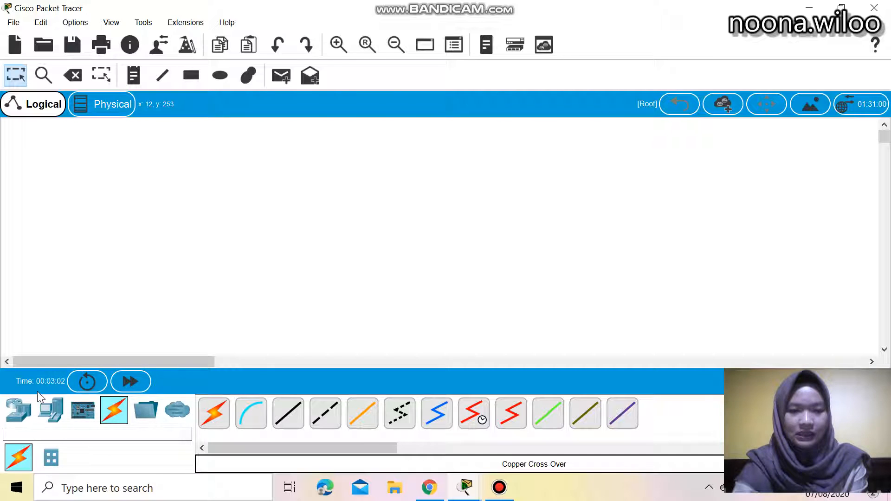
Place an ISR4331 router from the network devices category onto the workspace
{"action": "left_click", "coordinate": [17, 417]}
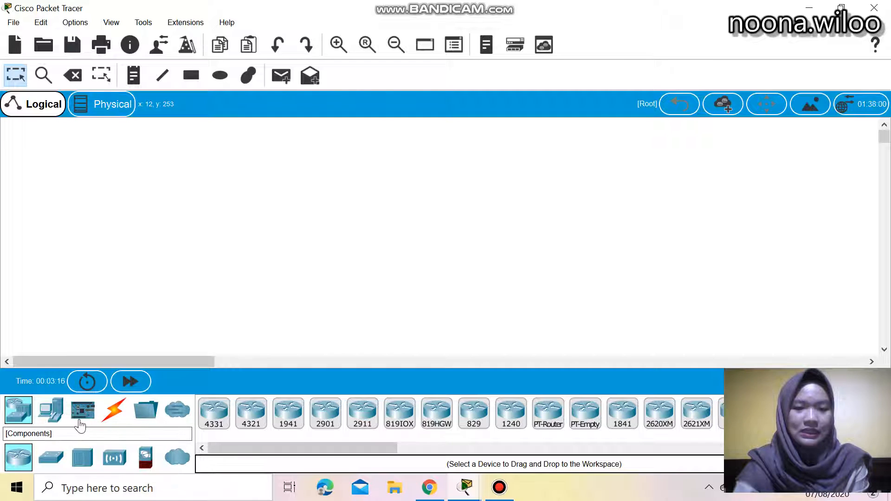
{"action": "left_click", "coordinate": [57, 416]}
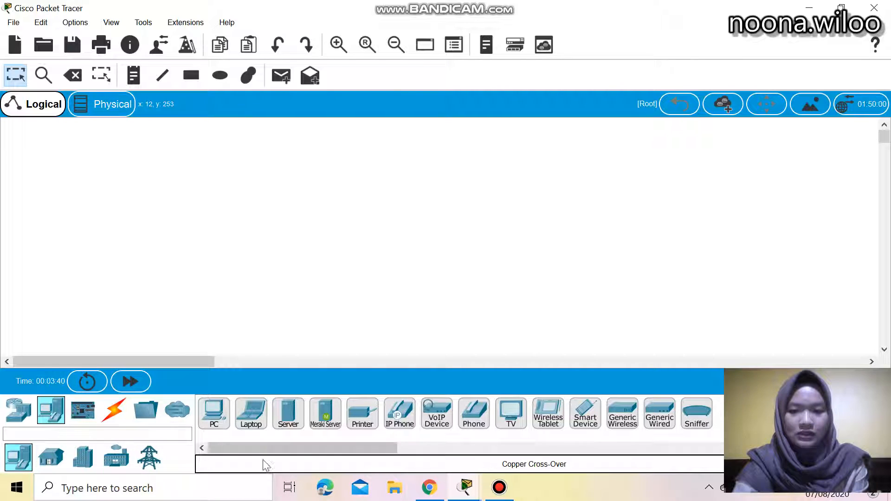
{"action": "left_click", "coordinate": [20, 412]}
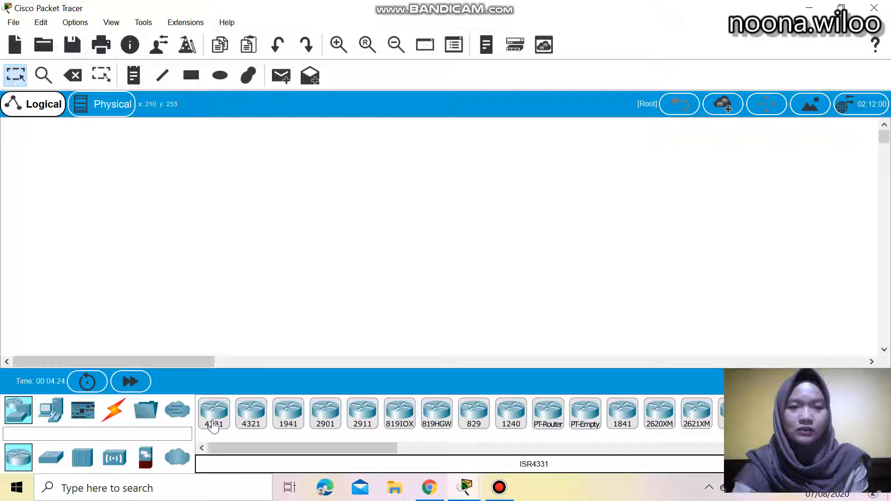
{"action": "left_click_drag", "start_coordinate": [212, 425], "coordinate": [213, 408]}
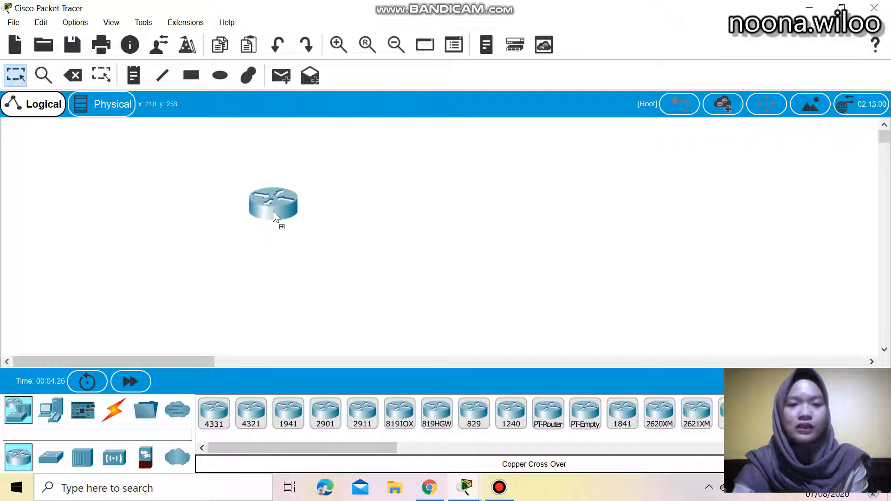
Add a second ISR4331 router and position both routers side by side near the top of the workspace
{"action": "left_click_drag", "start_coordinate": [270, 194], "coordinate": [271, 194]}
{"action": "left_click_drag", "start_coordinate": [214, 413], "coordinate": [359, 241]}
{"action": "left_click_drag", "start_coordinate": [433, 171], "coordinate": [432, 173]}
{"action": "left_click_drag", "start_coordinate": [260, 199], "coordinate": [274, 175]}
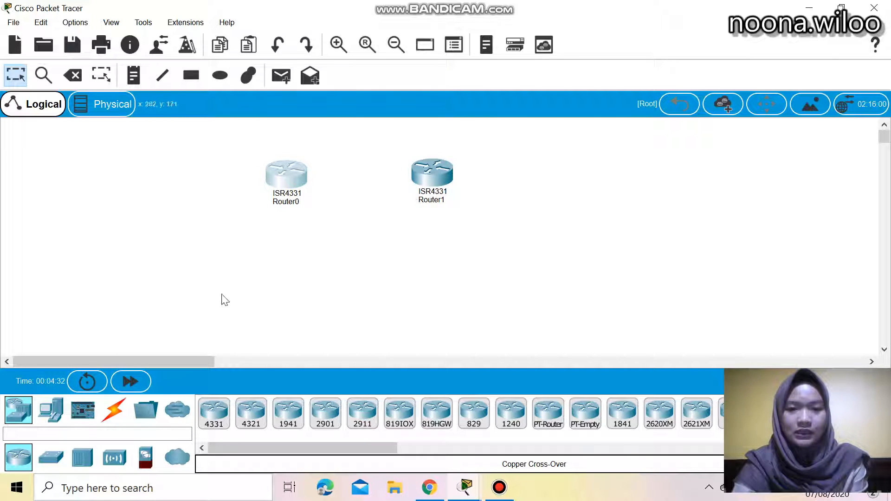
Place two laptops from the end devices category below the routers on the workspace
{"action": "left_click", "coordinate": [51, 410]}
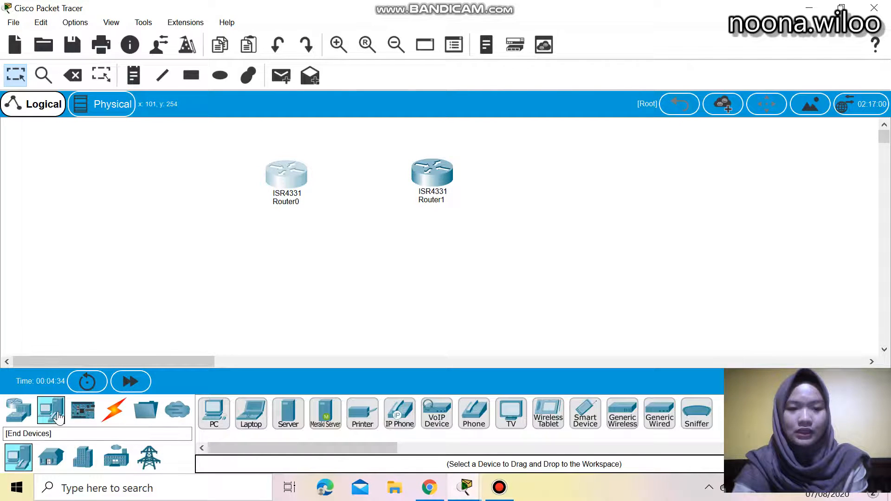
{"action": "left_click_drag", "start_coordinate": [251, 418], "coordinate": [233, 324]}
{"action": "left_click_drag", "start_coordinate": [251, 415], "coordinate": [312, 366]}
{"action": "left_click_drag", "start_coordinate": [471, 339], "coordinate": [440, 338]}
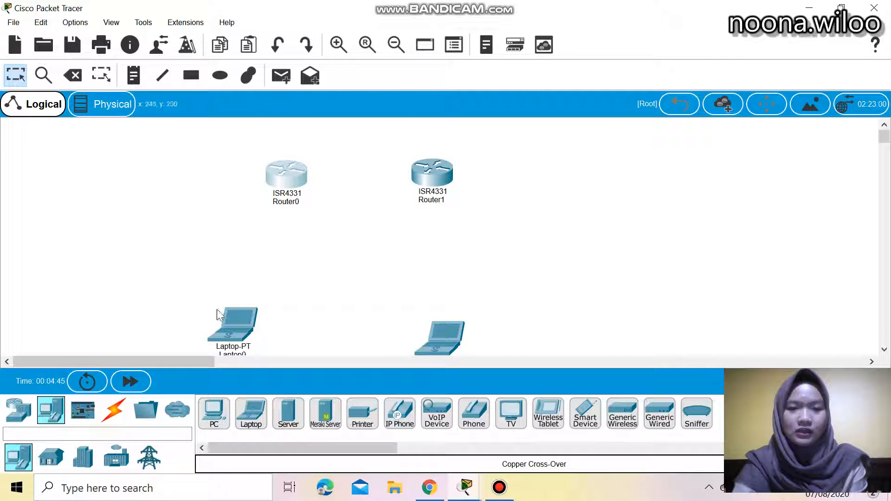
{"action": "left_click", "coordinate": [120, 411]}
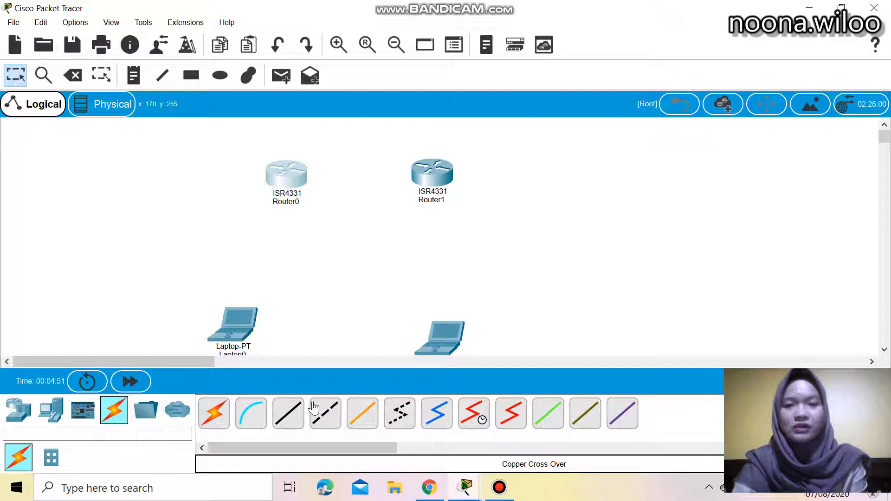
{"action": "left_click", "coordinate": [282, 423]}
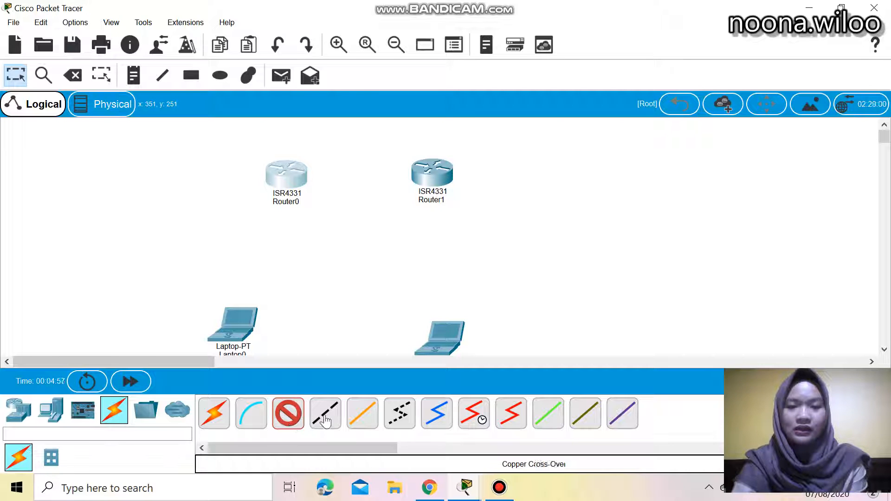
{"action": "left_click", "coordinate": [326, 419]}
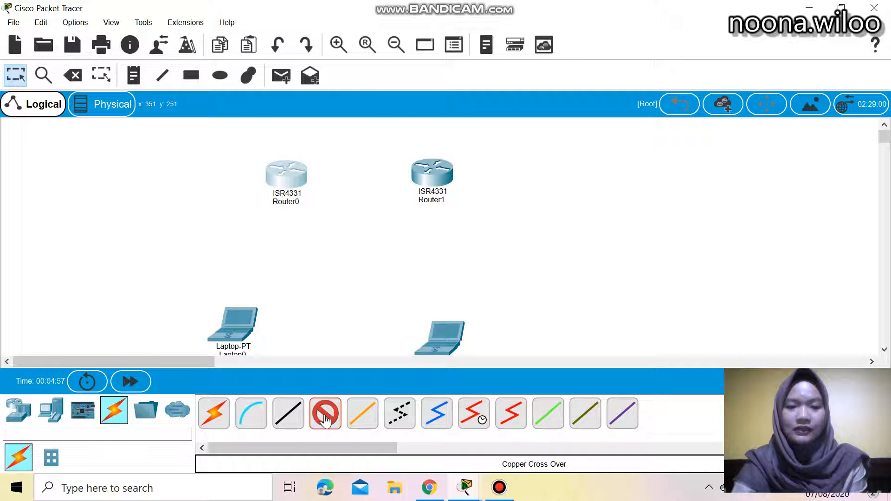
{"action": "left_click", "coordinate": [285, 178]}
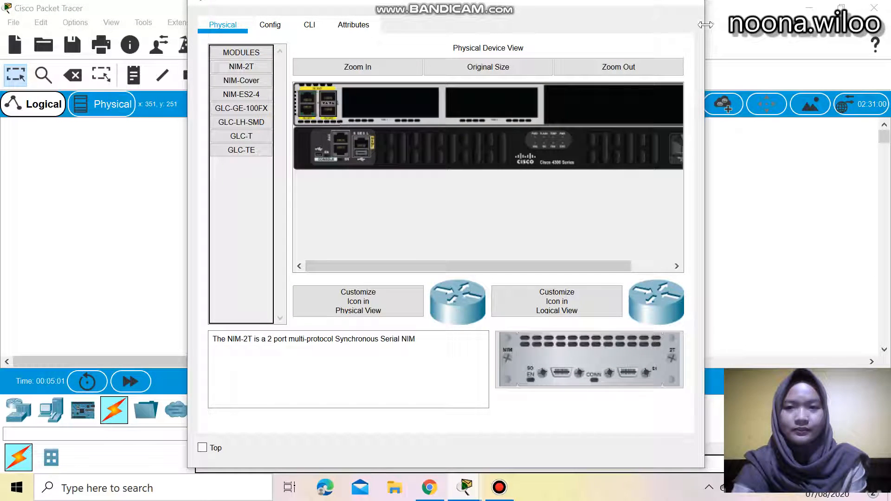
{"action": "left_click", "coordinate": [690, 8]}
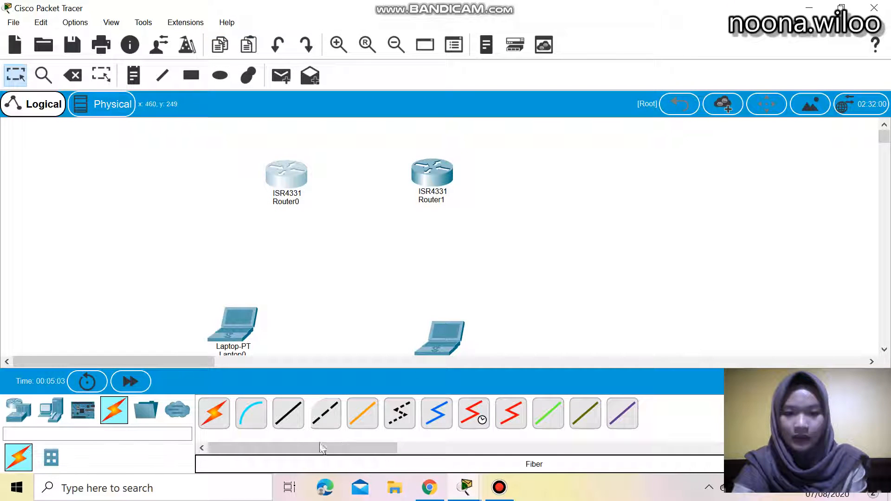
Connect Router0 GigabitEthernet0/0/0 to Router1 GigabitEthernet0/0/0 with a copper straight-through cable
{"action": "left_click", "coordinate": [292, 423]}
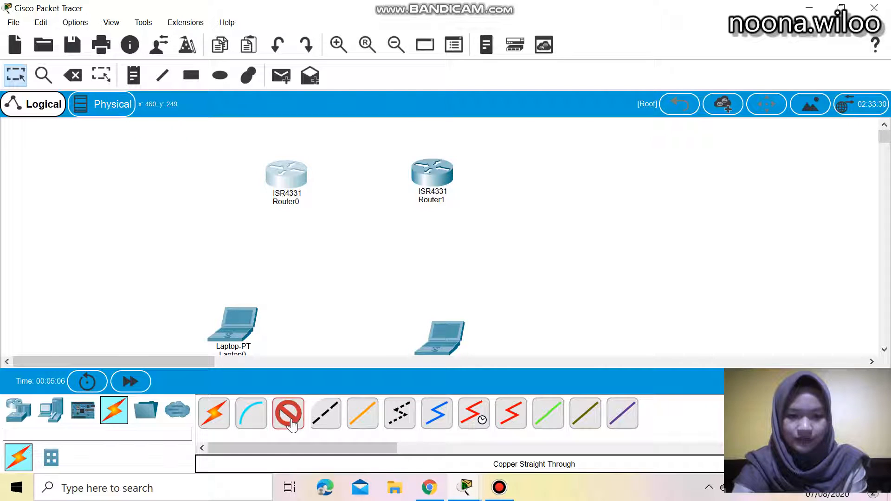
{"action": "left_click", "coordinate": [293, 175]}
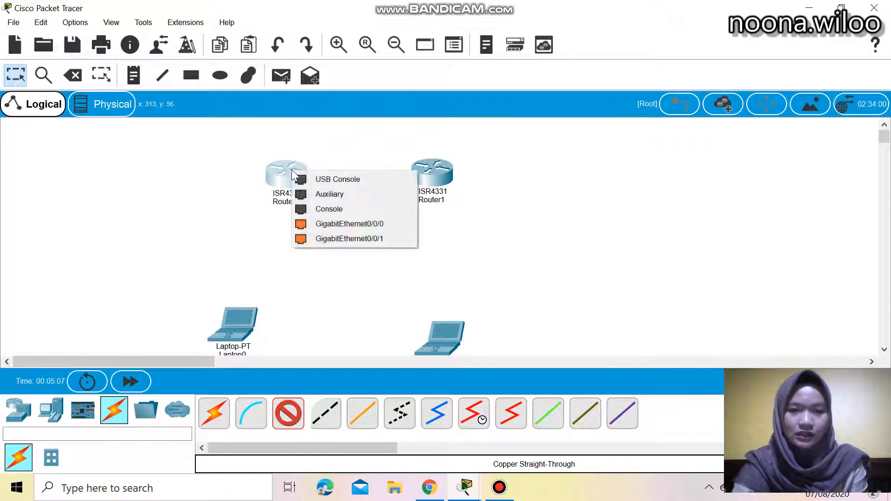
{"action": "left_click", "coordinate": [318, 227]}
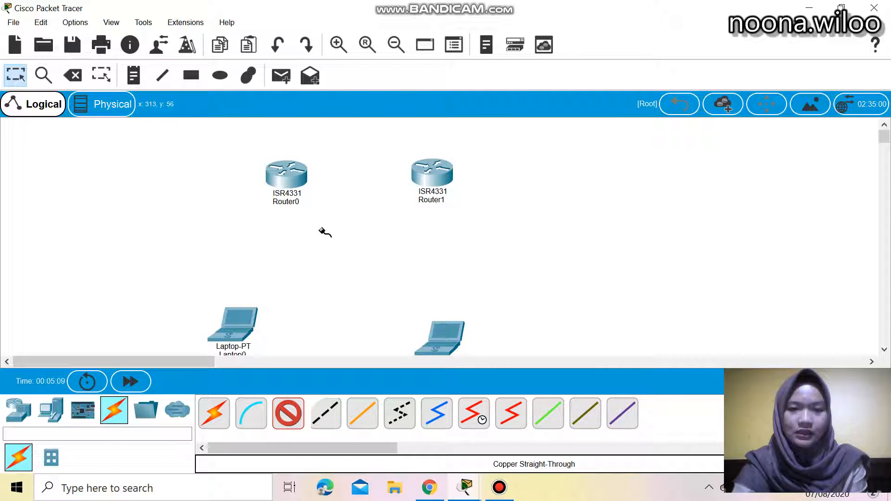
{"action": "left_click", "coordinate": [432, 178]}
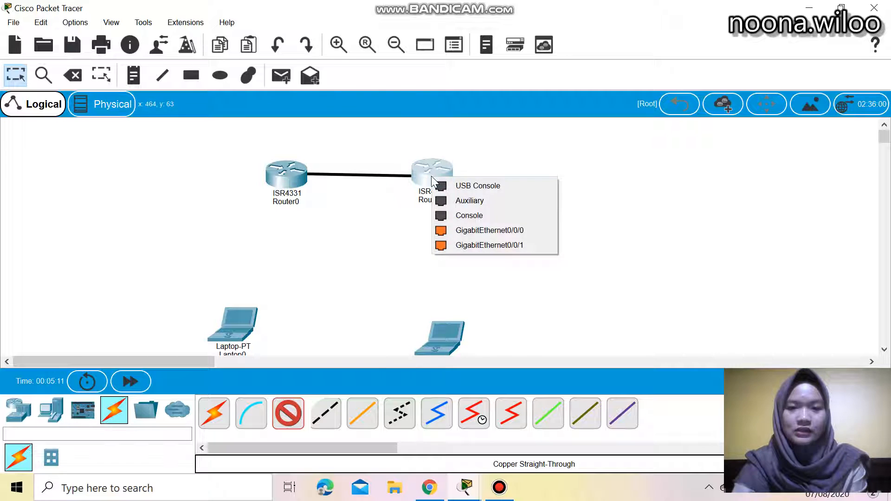
{"action": "left_click", "coordinate": [460, 230]}
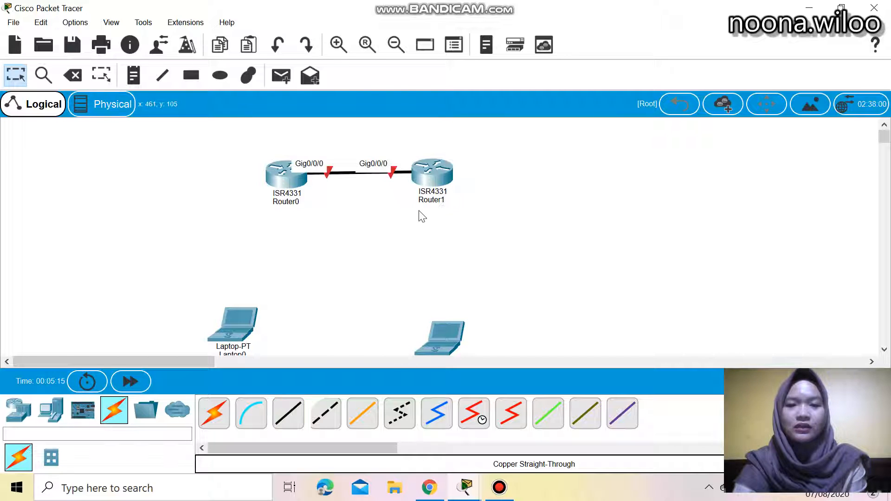
Rearrange Router1 and both laptops so each laptop sits below its router
{"action": "left_click_drag", "start_coordinate": [446, 170], "coordinate": [483, 176]}
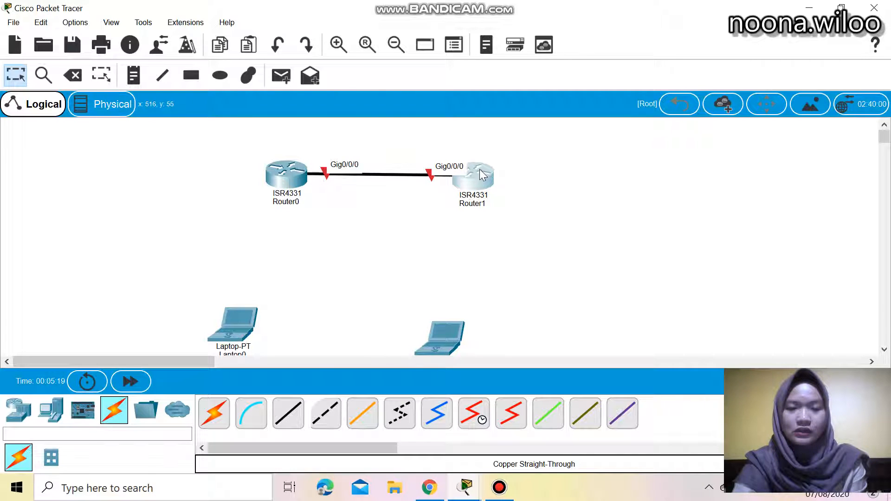
{"action": "left_click_drag", "start_coordinate": [414, 344], "coordinate": [473, 317]}
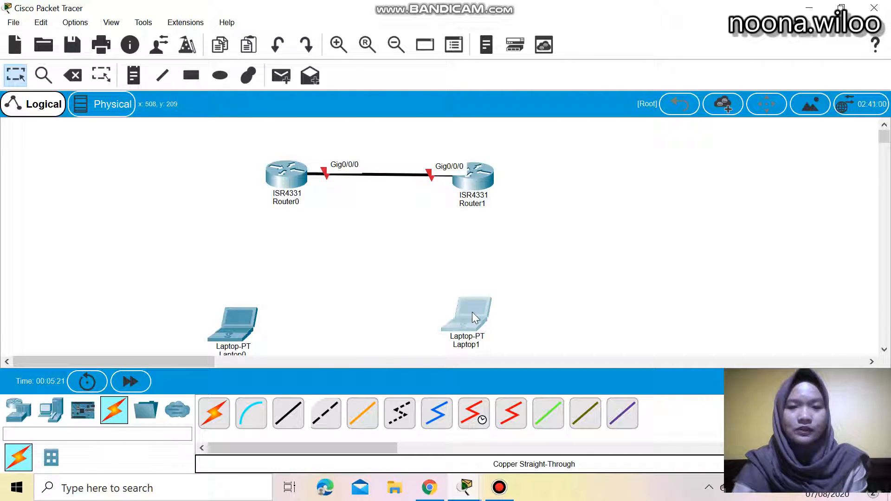
{"action": "left_click_drag", "start_coordinate": [252, 316], "coordinate": [277, 291]}
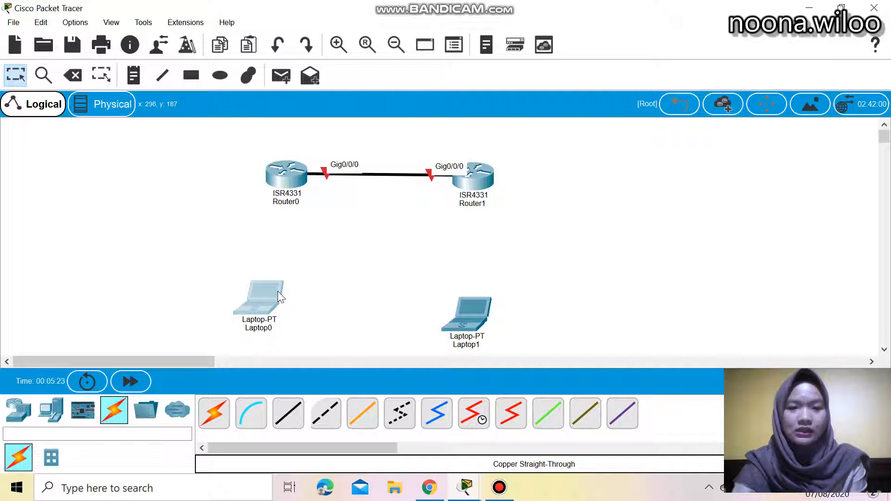
Connect Laptop0 FastEthernet0 to Router0 GigabitEthernet0/0/1 with a copper straight-through cable
{"action": "left_click", "coordinate": [294, 423]}
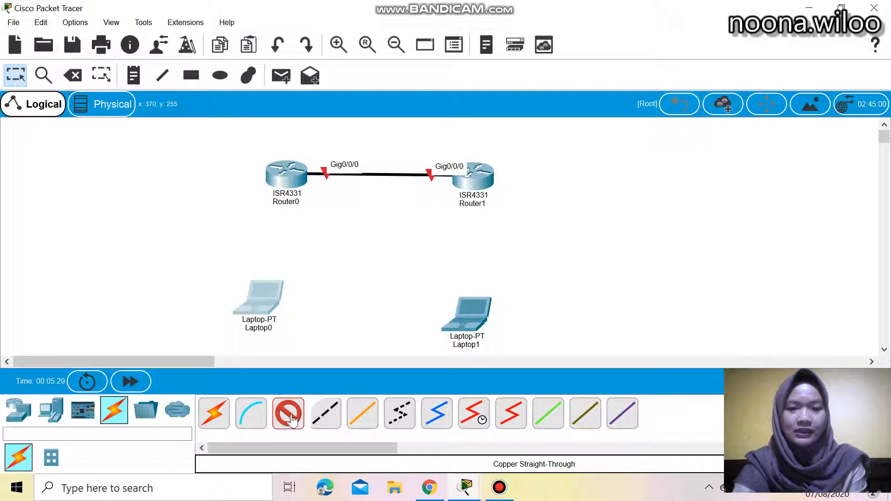
{"action": "left_click", "coordinate": [262, 303]}
{"action": "left_click", "coordinate": [290, 359]}
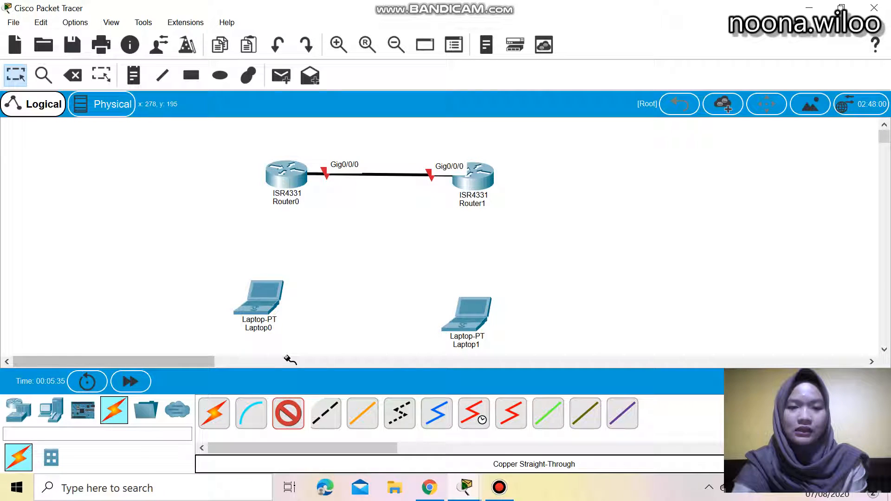
{"action": "left_click", "coordinate": [291, 175]}
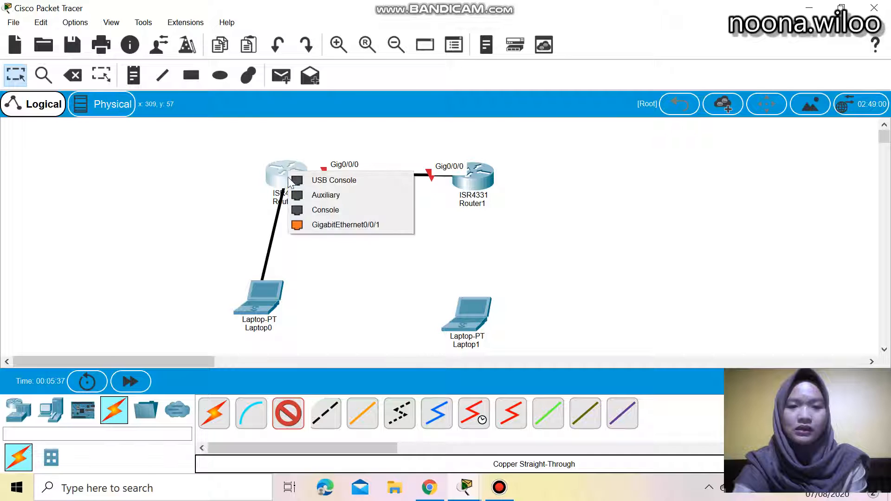
{"action": "left_click", "coordinate": [326, 225]}
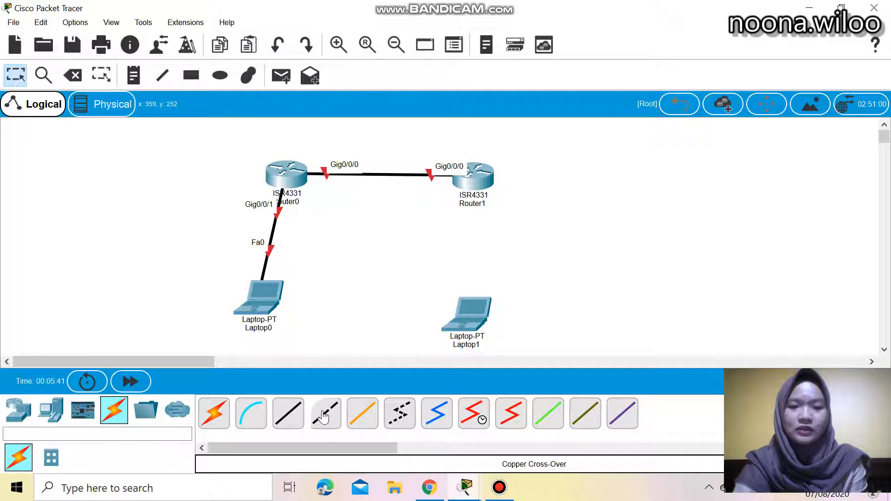
Connect Laptop1 FastEthernet0 to Router1 GigabitEthernet0/0/1 with a copper straight-through cable
{"action": "left_click", "coordinate": [288, 421]}
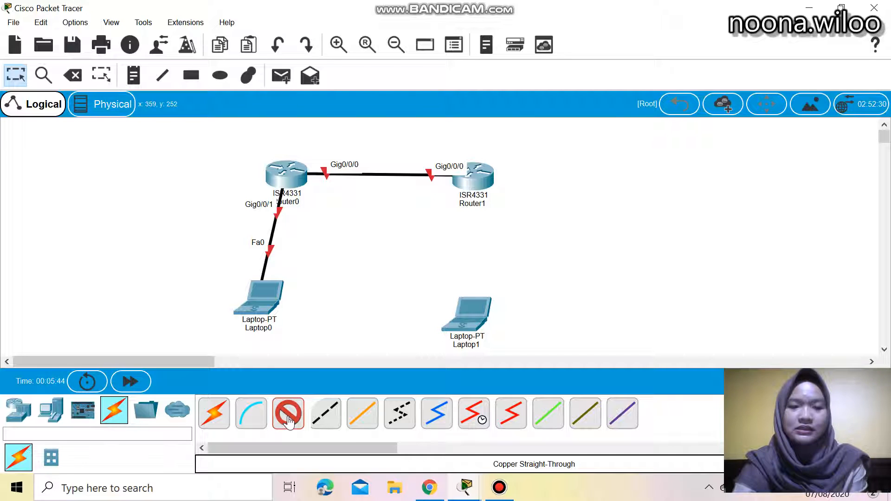
{"action": "left_click", "coordinate": [465, 312]}
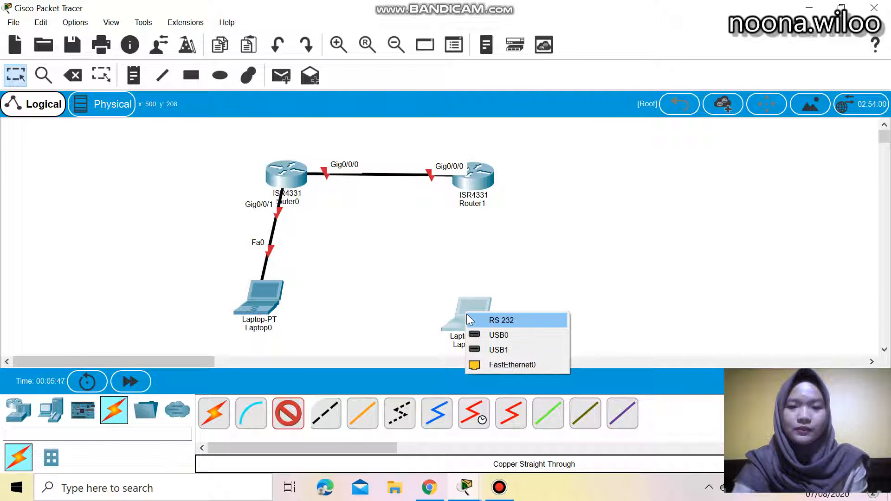
{"action": "left_click", "coordinate": [511, 365]}
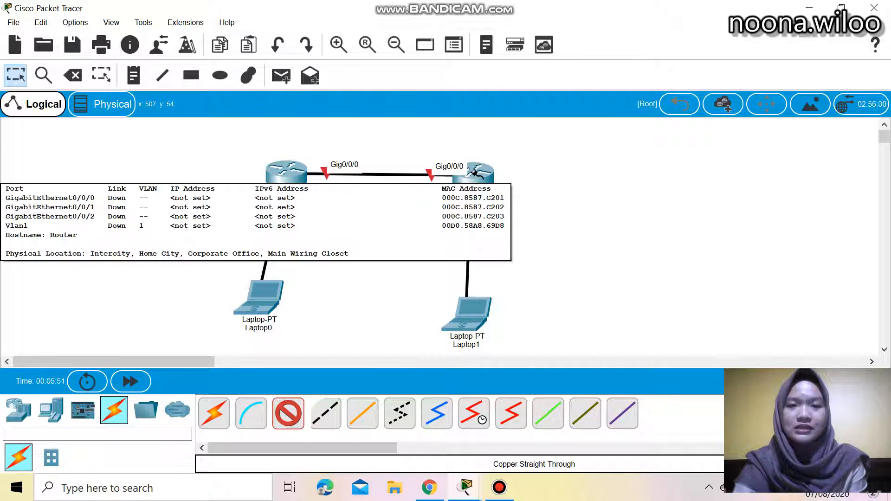
{"action": "left_click", "coordinate": [473, 173]}
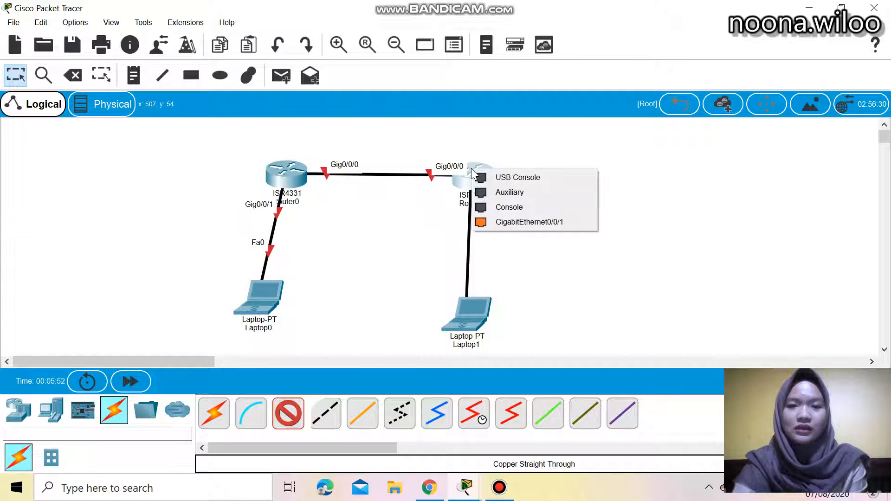
{"action": "left_click", "coordinate": [501, 223]}
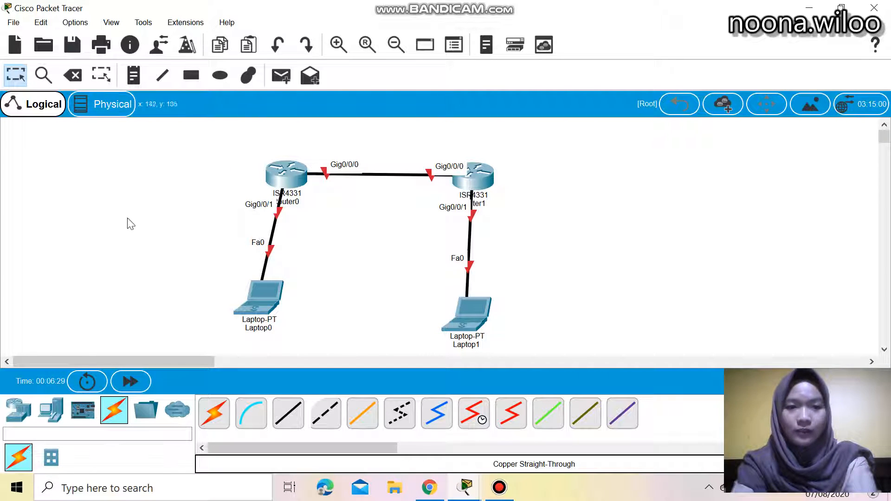
Open Router0's device window and close it again
{"action": "left_click", "coordinate": [282, 173]}
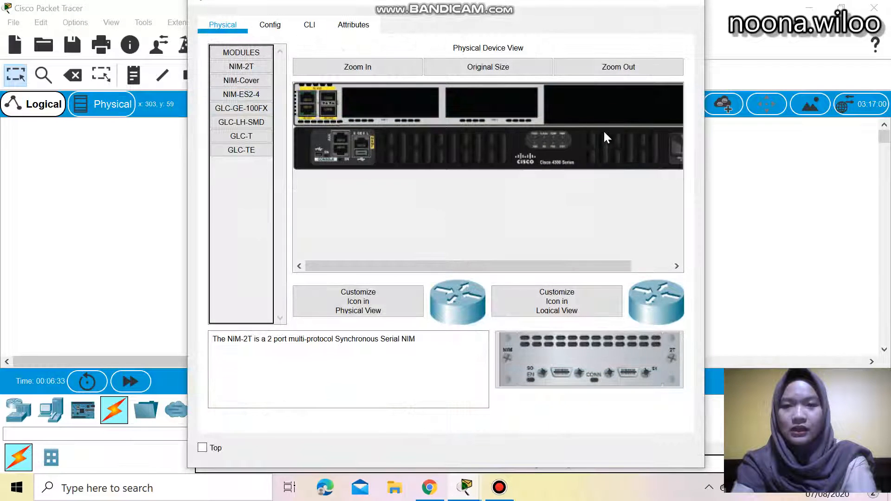
{"action": "left_click", "coordinate": [695, 3]}
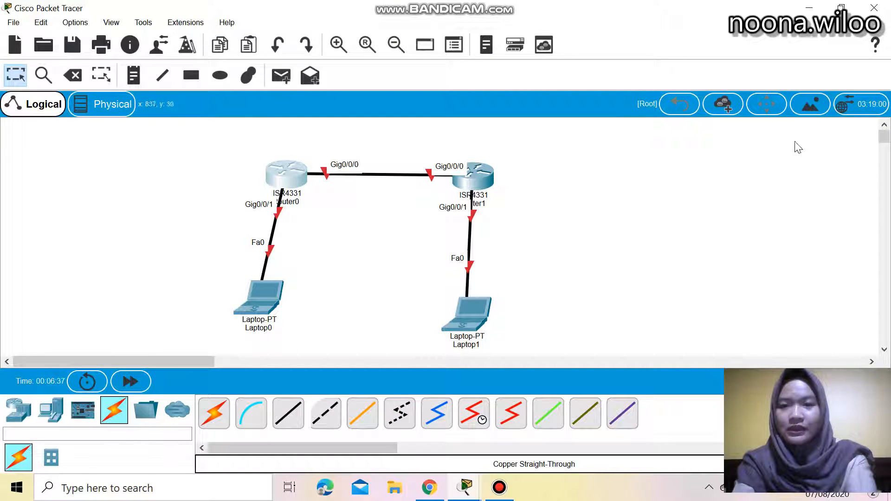
Set the workspace background to the tiled grid_50x50 image from the logical backgrounds folder and apply it
{"action": "left_click", "coordinate": [815, 107]}
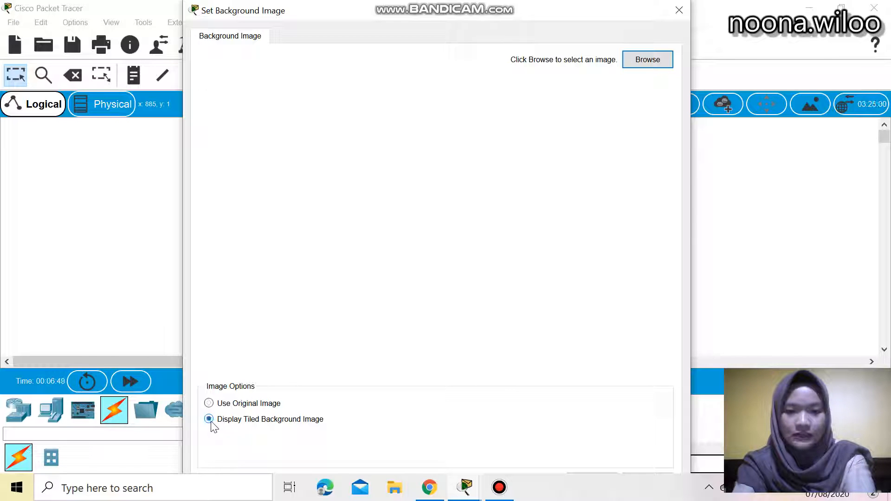
{"action": "left_click", "coordinate": [633, 60]}
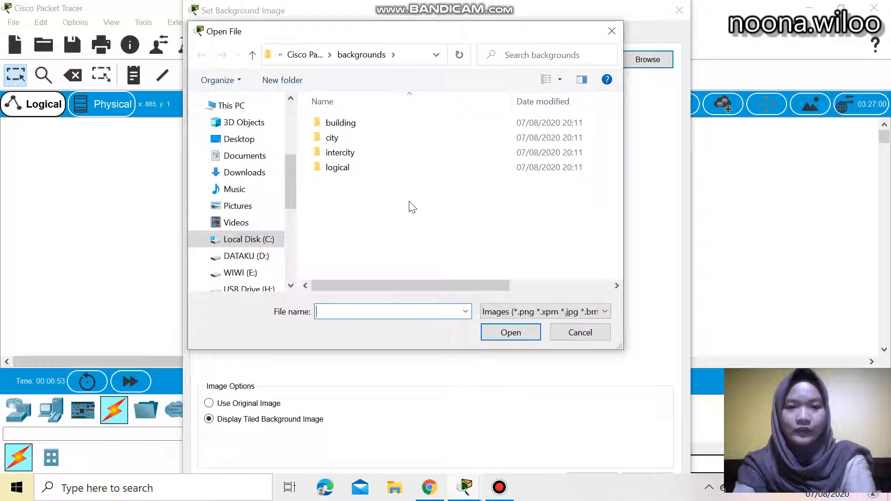
{"action": "double_click", "coordinate": [369, 171]}
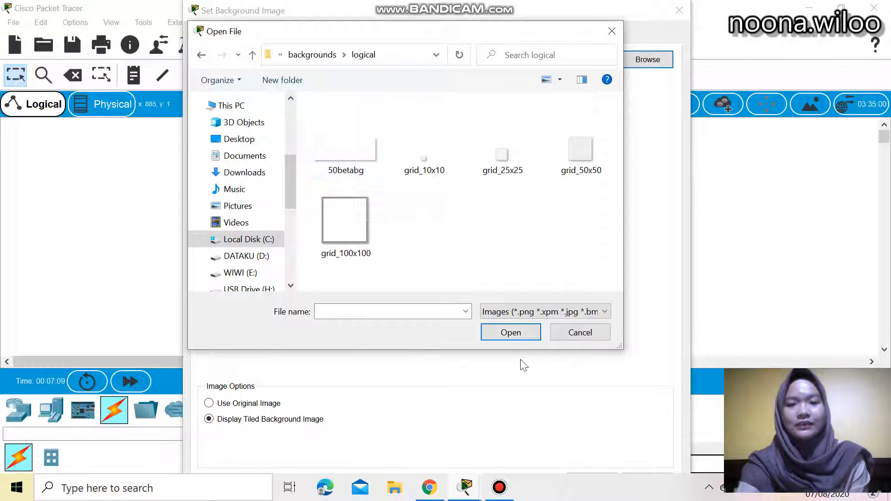
{"action": "left_click", "coordinate": [592, 175]}
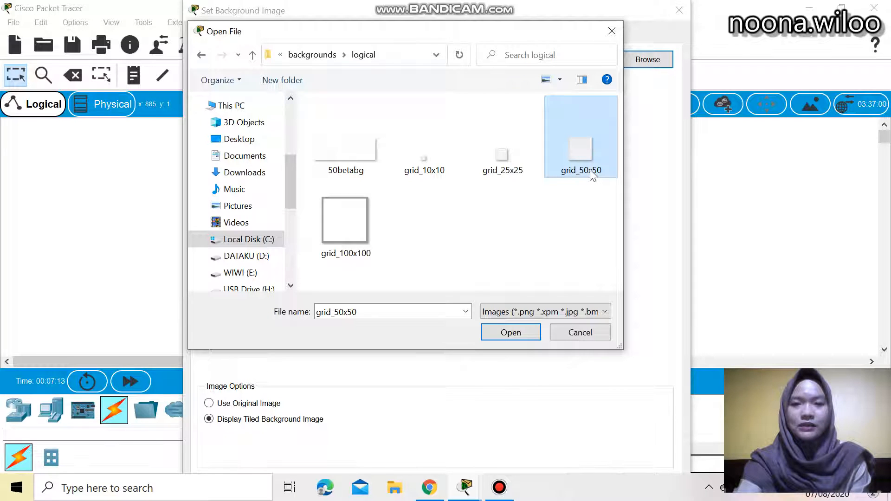
{"action": "left_click", "coordinate": [513, 334]}
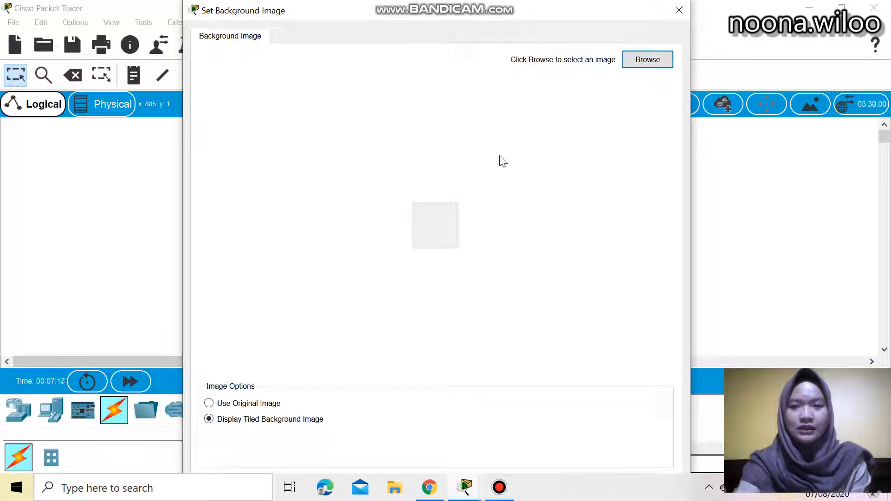
{"action": "left_click_drag", "start_coordinate": [480, 4], "coordinate": [473, 105]}
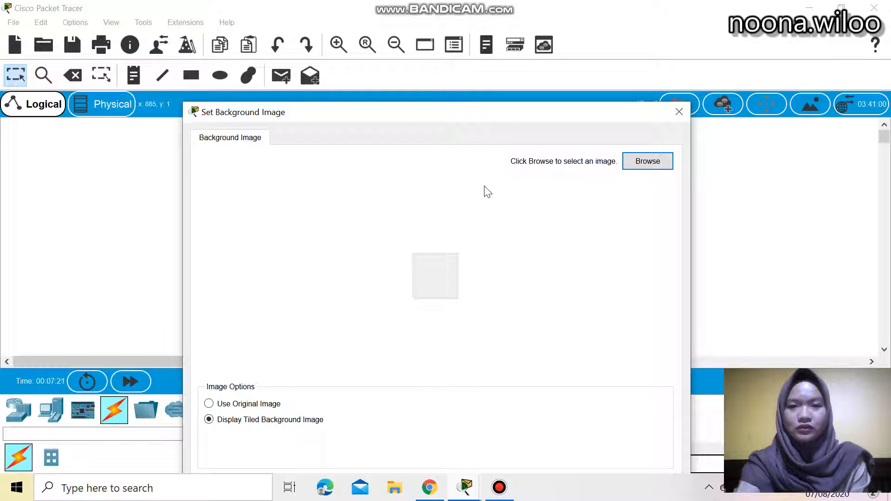
{"action": "left_click_drag", "start_coordinate": [483, 115], "coordinate": [481, 55]}
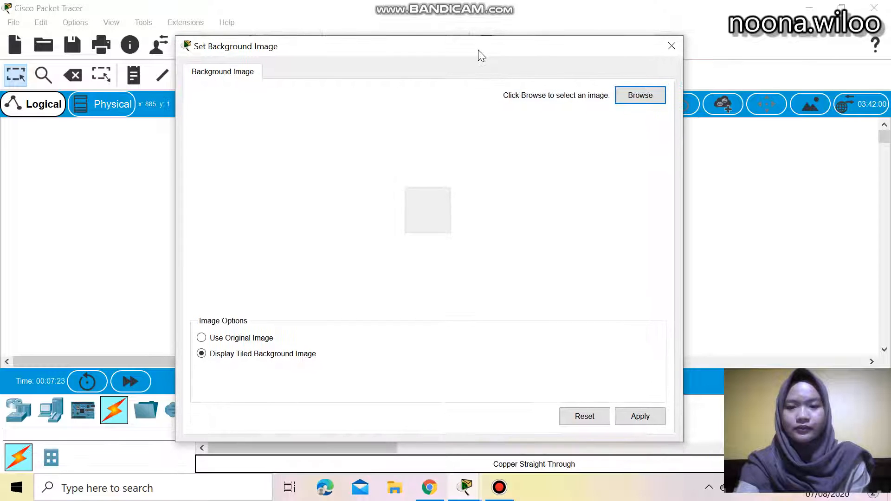
{"action": "left_click", "coordinate": [645, 416]}
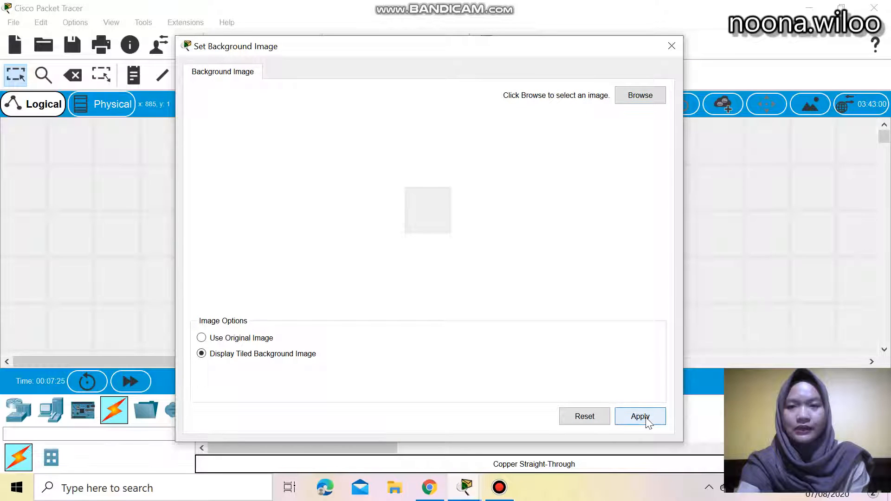
Close the background dialog and rearrange the two routers and laptops into a neat rectangular layout
{"action": "left_click", "coordinate": [671, 45]}
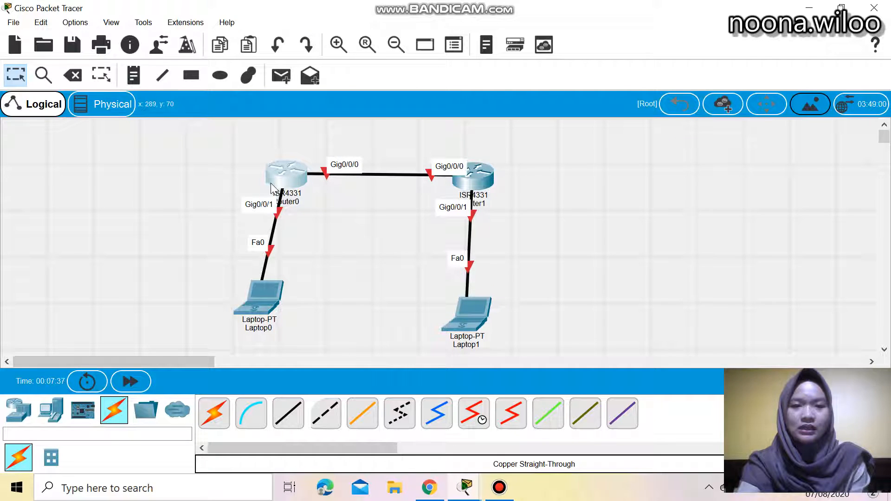
{"action": "left_click_drag", "start_coordinate": [284, 180], "coordinate": [303, 191]}
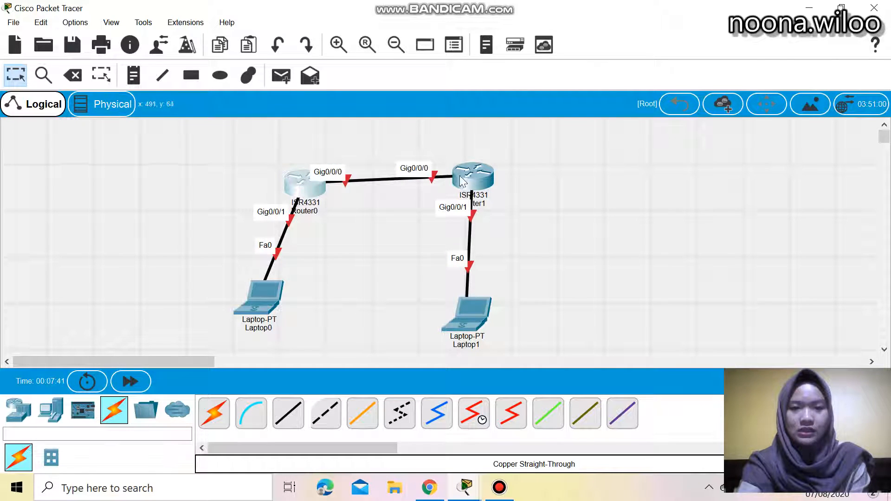
{"action": "left_click_drag", "start_coordinate": [471, 172], "coordinate": [491, 180]}
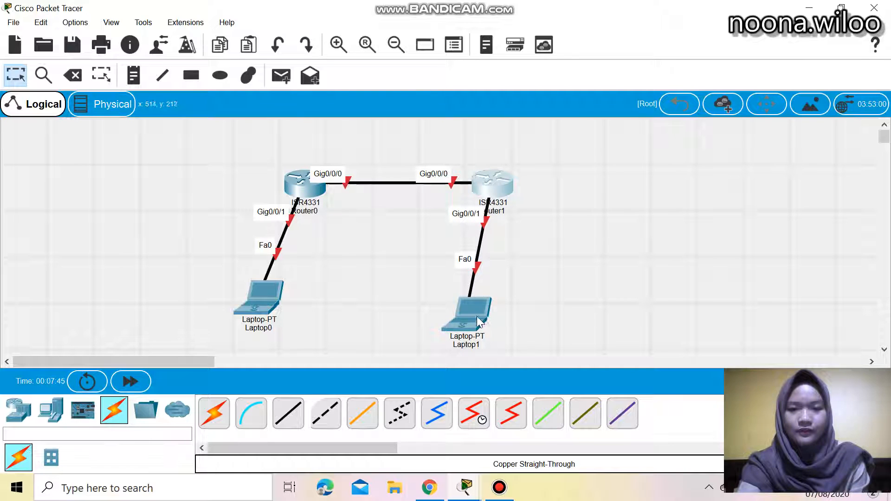
{"action": "left_click_drag", "start_coordinate": [475, 318], "coordinate": [498, 323]}
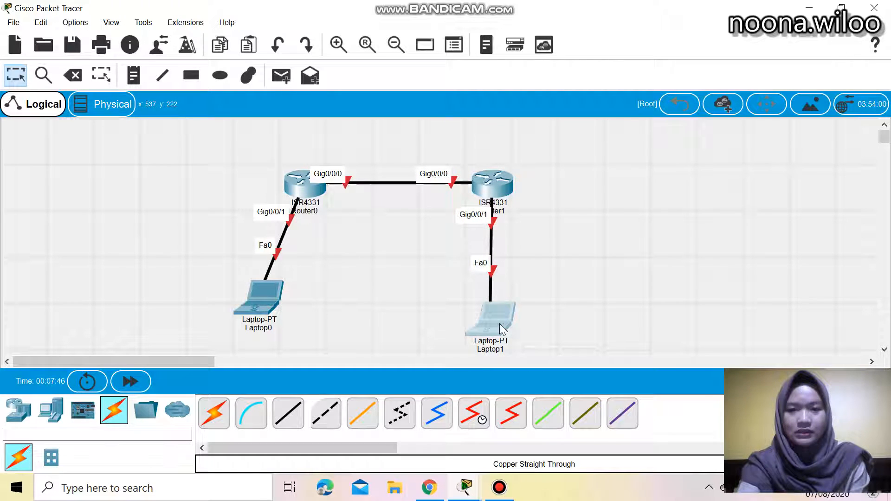
{"action": "scroll", "coordinate": [460, 325], "scroll_direction": "down", "scroll_amount": 2}
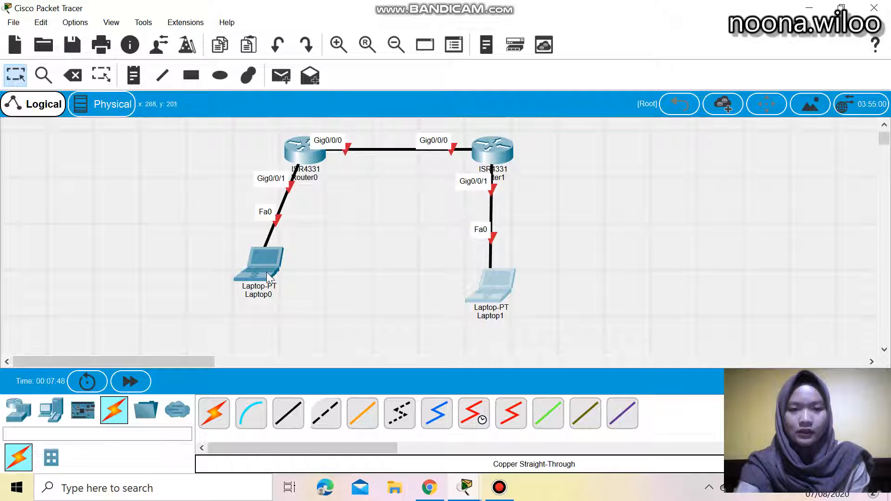
{"action": "left_click_drag", "start_coordinate": [260, 268], "coordinate": [303, 296]}
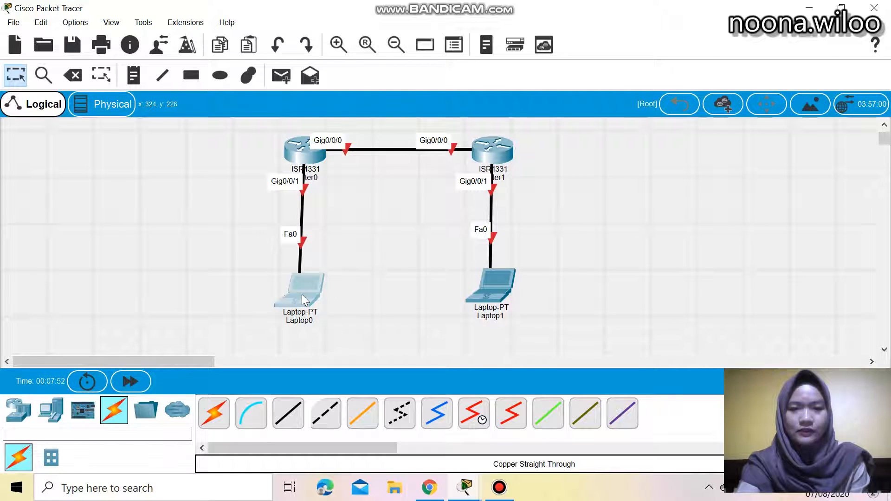
{"action": "left_click", "coordinate": [399, 233]}
{"action": "scroll", "coordinate": [399, 233], "scroll_direction": "up", "scroll_amount": 2}
{"action": "scroll", "coordinate": [399, 233], "scroll_direction": "down", "scroll_amount": 2}
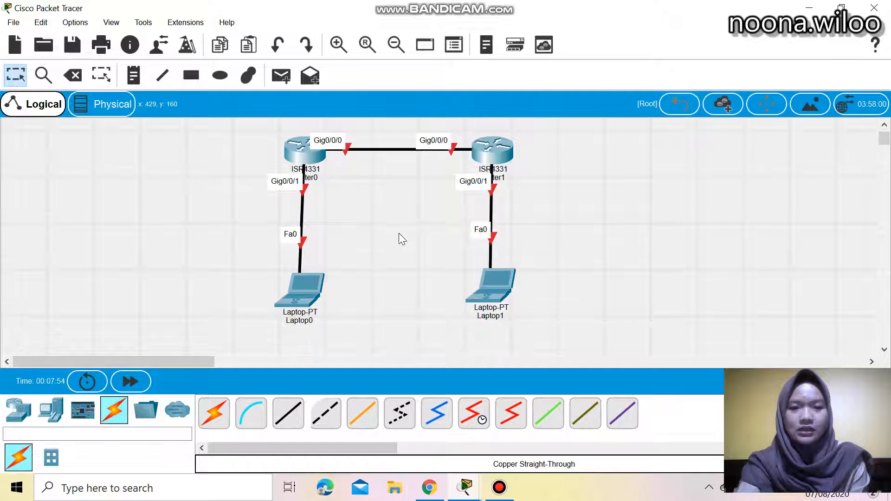
{"action": "scroll", "coordinate": [399, 239], "scroll_direction": "up", "scroll_amount": 2}
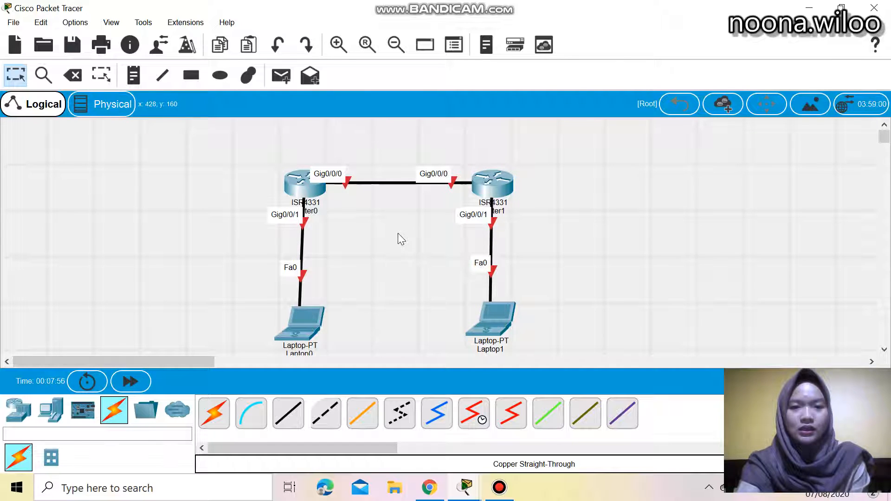
{"action": "scroll", "coordinate": [398, 234], "scroll_direction": "down", "scroll_amount": 2}
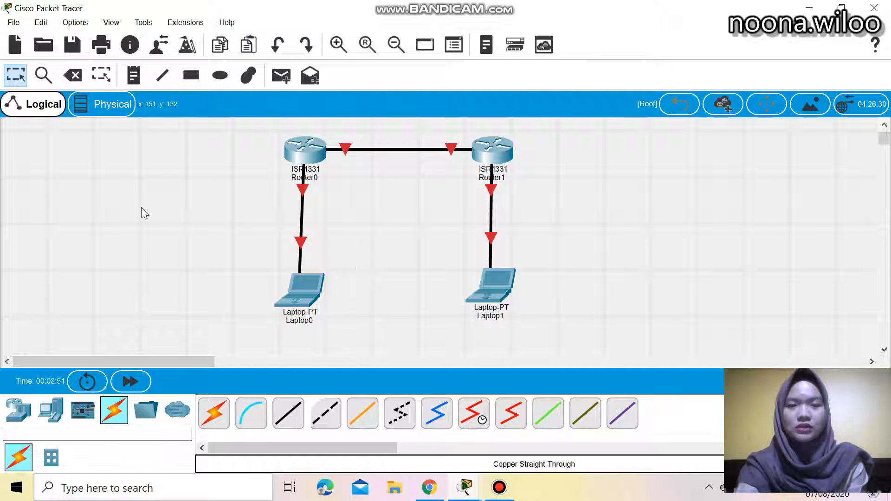
Enable Always Show Port Labels in Logical Workspace in the interface preferences and close the preferences
{"action": "left_click", "coordinate": [76, 23]}
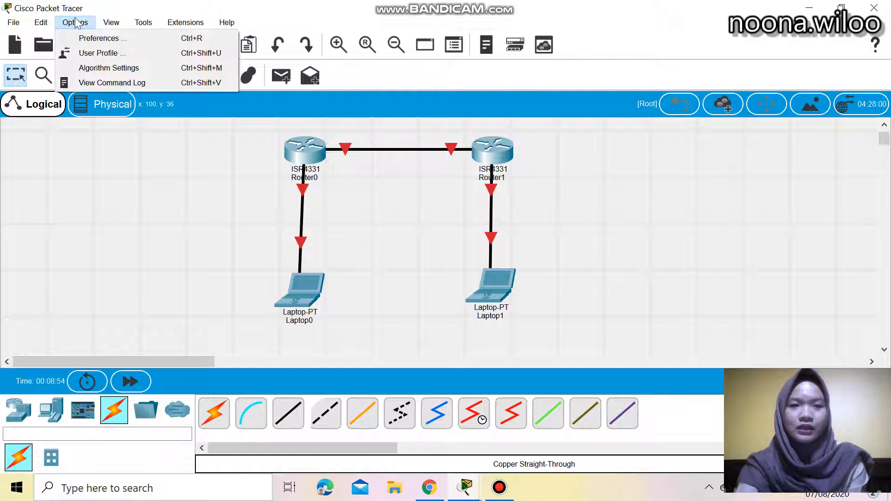
{"action": "left_click", "coordinate": [91, 39]}
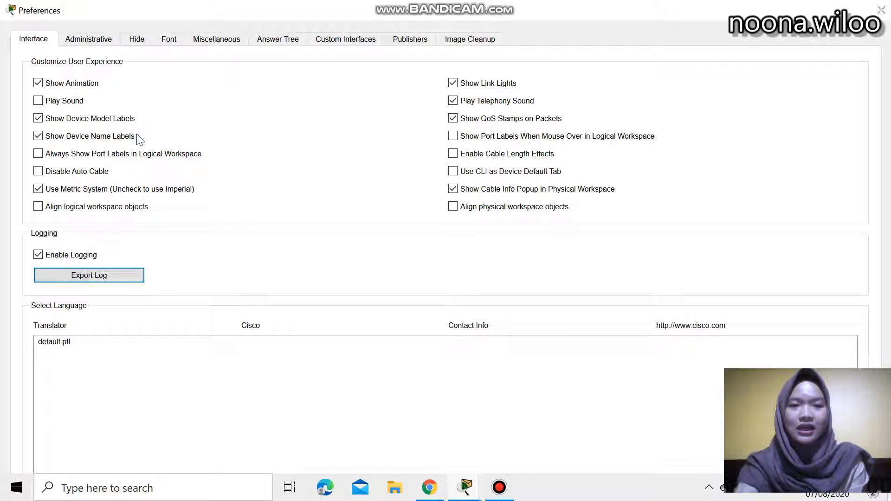
{"action": "left_click", "coordinate": [37, 154]}
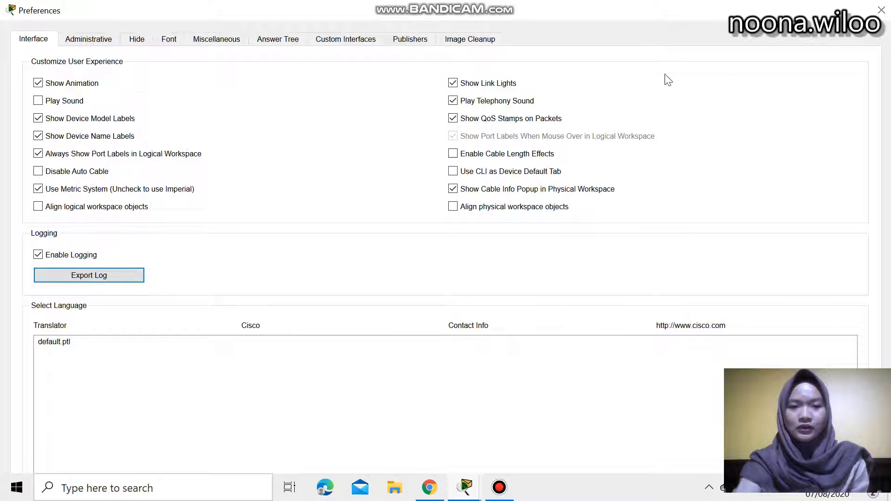
{"action": "left_click", "coordinate": [881, 10]}
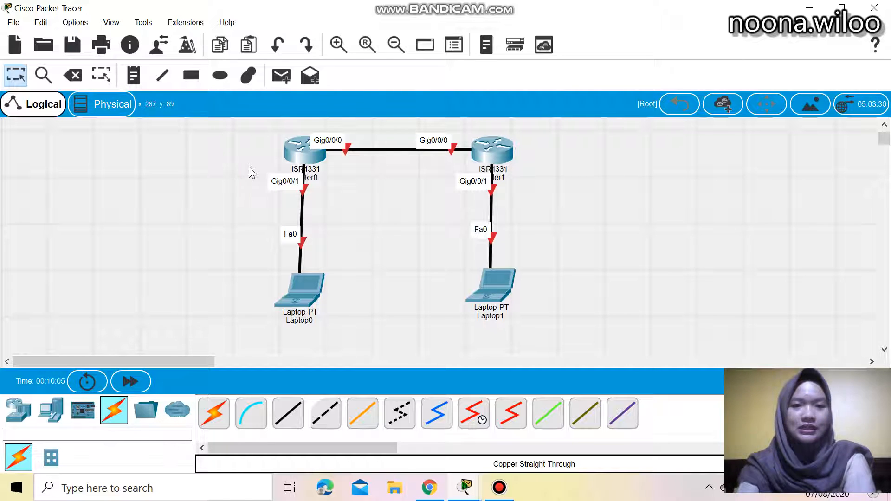
{"action": "scroll", "coordinate": [287, 213], "scroll_direction": "up", "scroll_amount": 1}
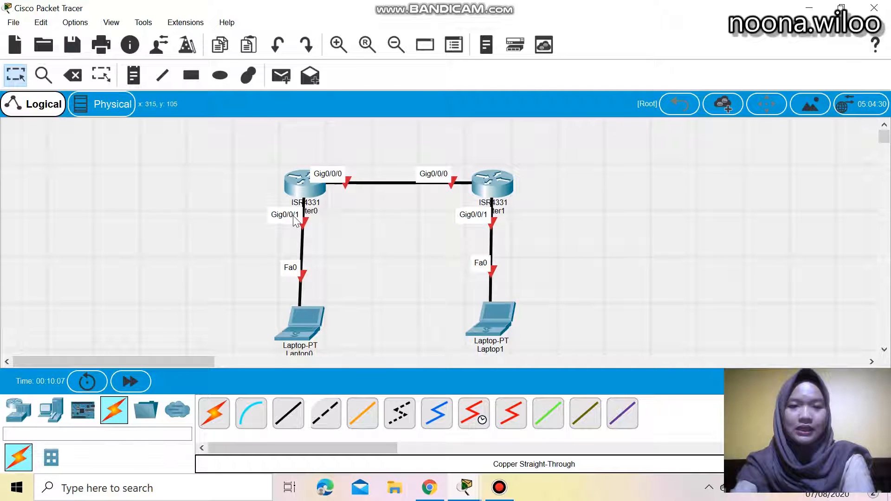
{"action": "scroll", "coordinate": [297, 232], "scroll_direction": "down", "scroll_amount": 1}
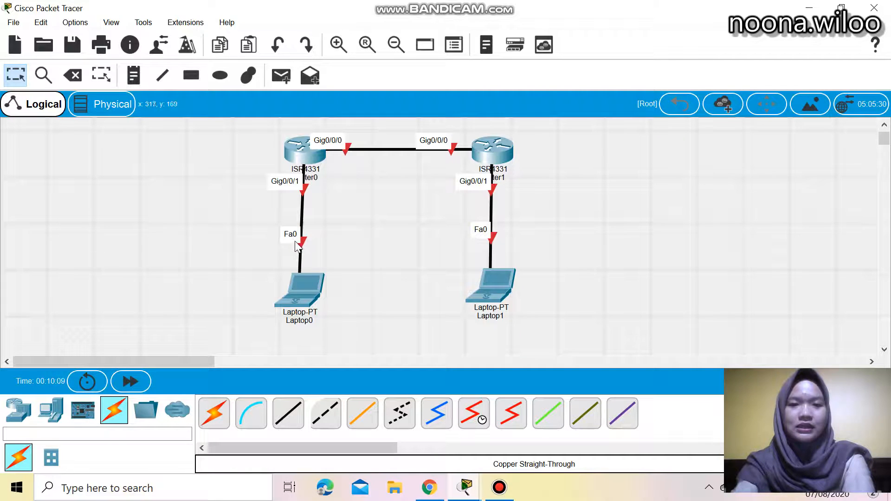
{"action": "scroll", "coordinate": [266, 220], "scroll_direction": "up", "scroll_amount": 1}
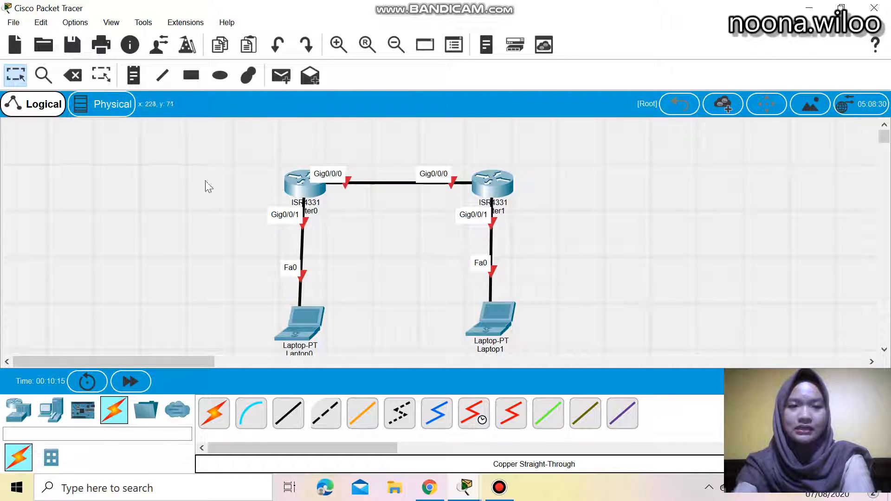
{"action": "left_click", "coordinate": [135, 75]}
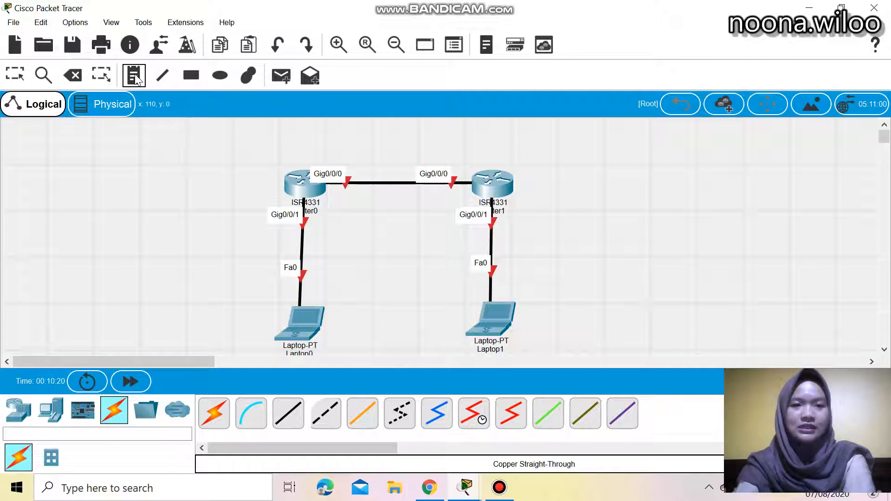
{"action": "left_click", "coordinate": [284, 147]}
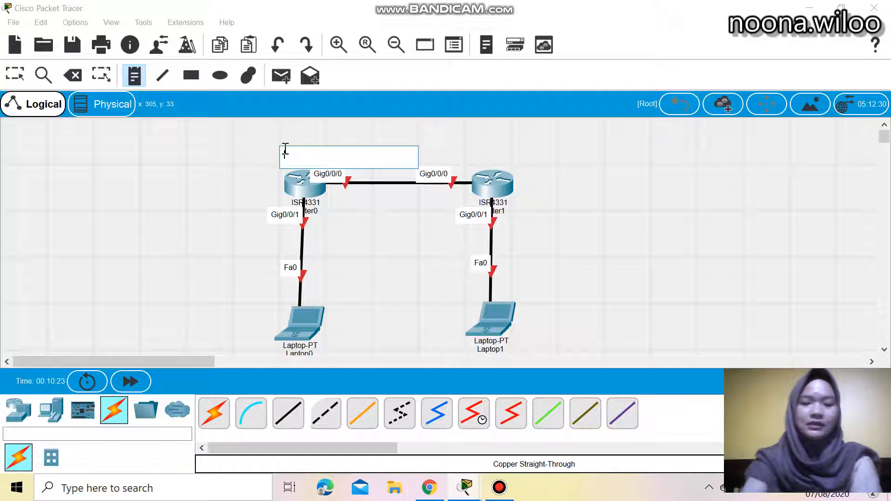
{"action": "type", "text": "JARINGA"}
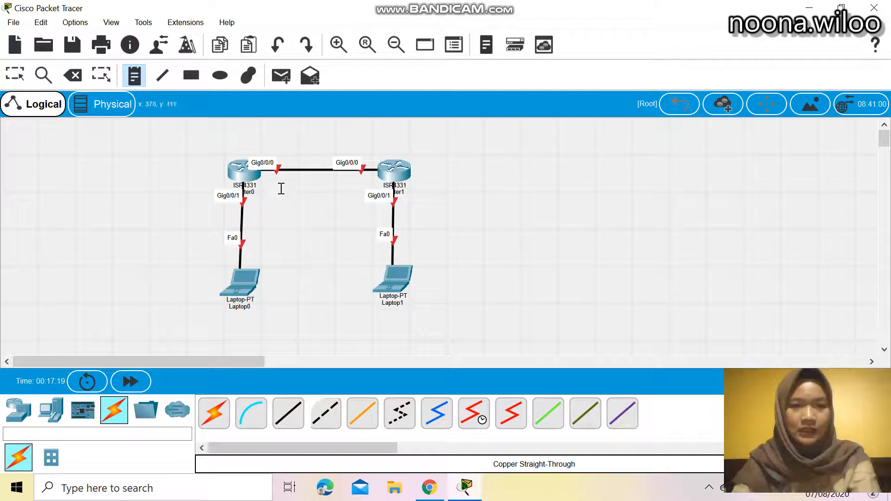
Place a note reading JARINGAN GEDUNG A DAN B above the link between the routers
{"action": "left_click", "coordinate": [269, 141]}
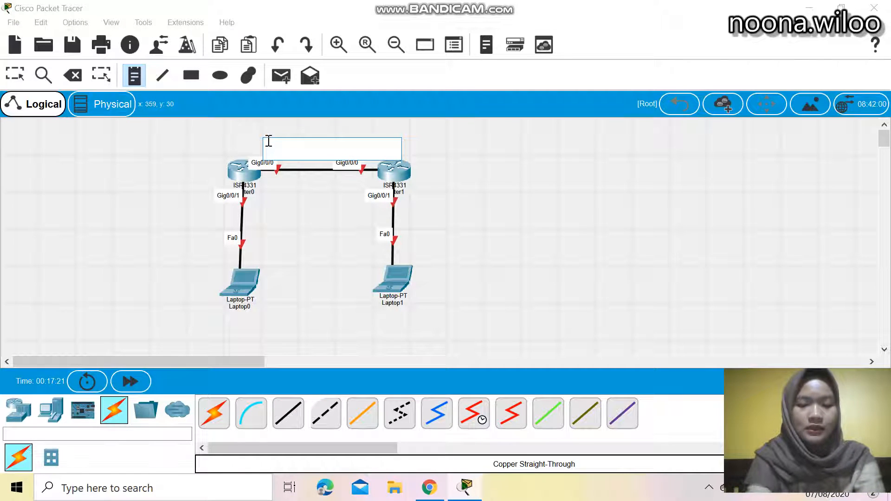
{"action": "type", "text": "JARINGAN GEDUNG A DAN B"}
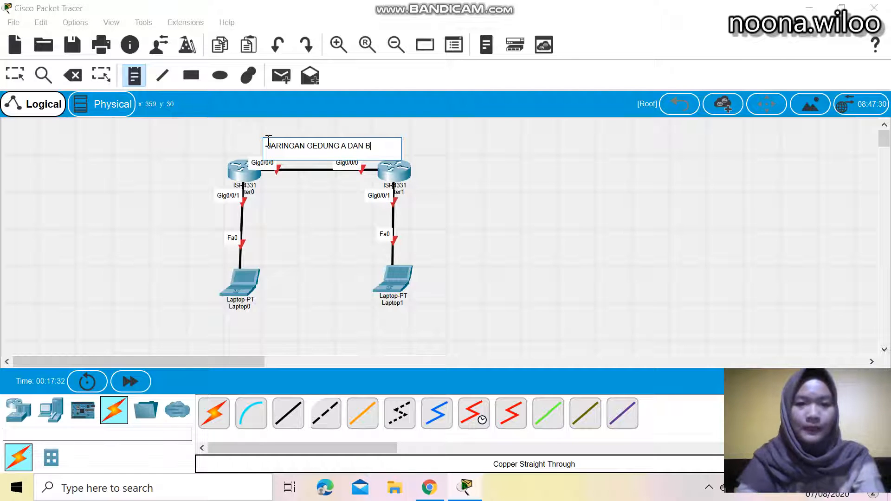
Add notes ROUTER 1 beside Router0 and ROUTER 2 beside Router1
{"action": "left_click", "coordinate": [179, 172]}
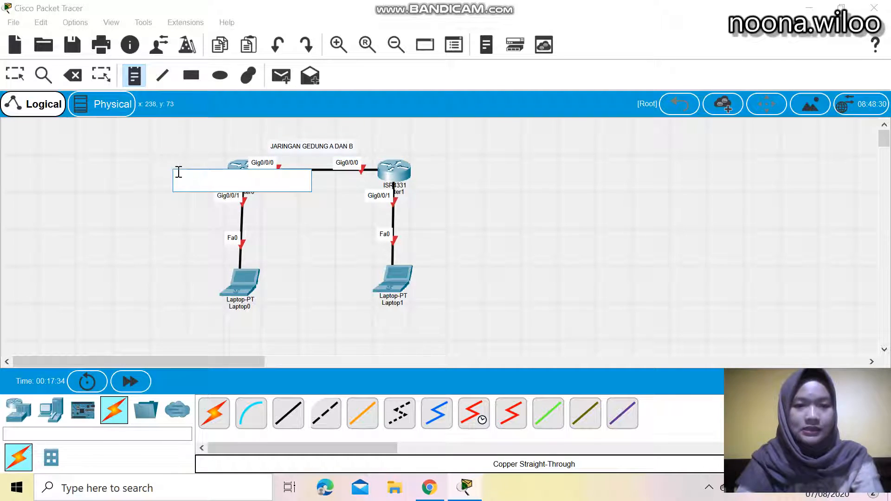
{"action": "type", "text": "ROUTER 1"}
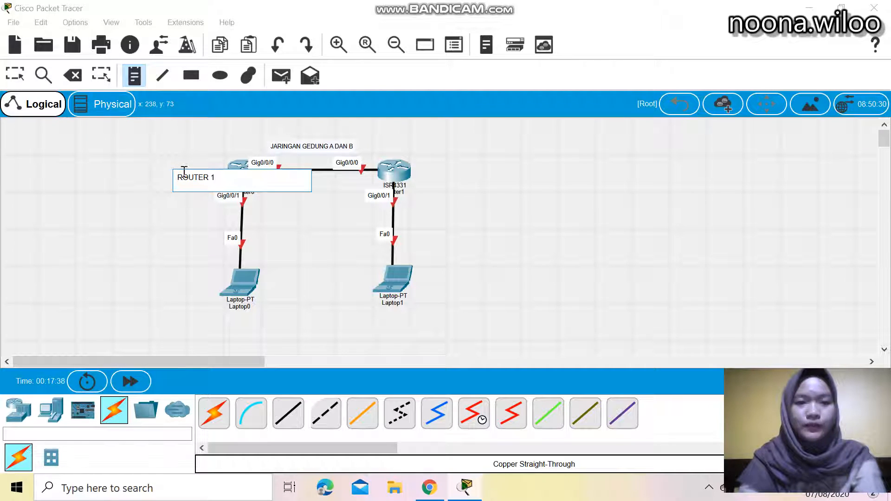
{"action": "left_click", "coordinate": [429, 171]}
{"action": "type", "text": "ROUTER 2"}
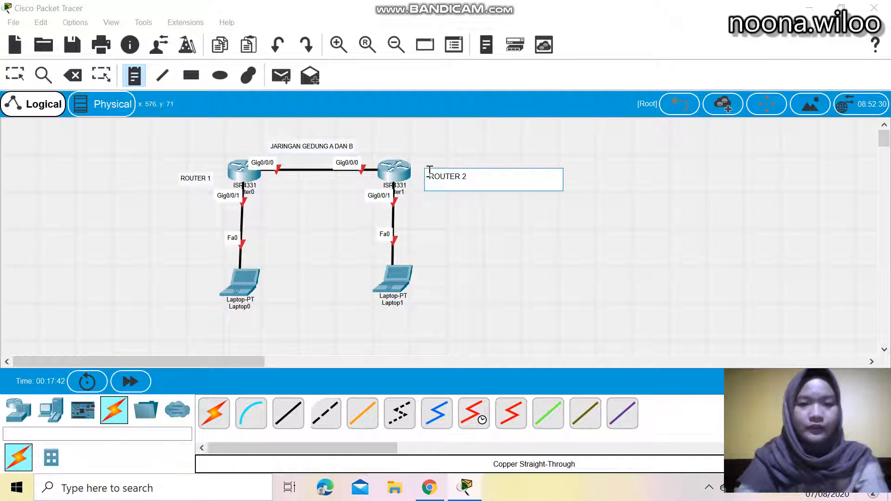
Add notes LAPTOP 1 below Laptop1 and LAPTOP 2 below Laptop0
{"action": "left_click", "coordinate": [395, 328]}
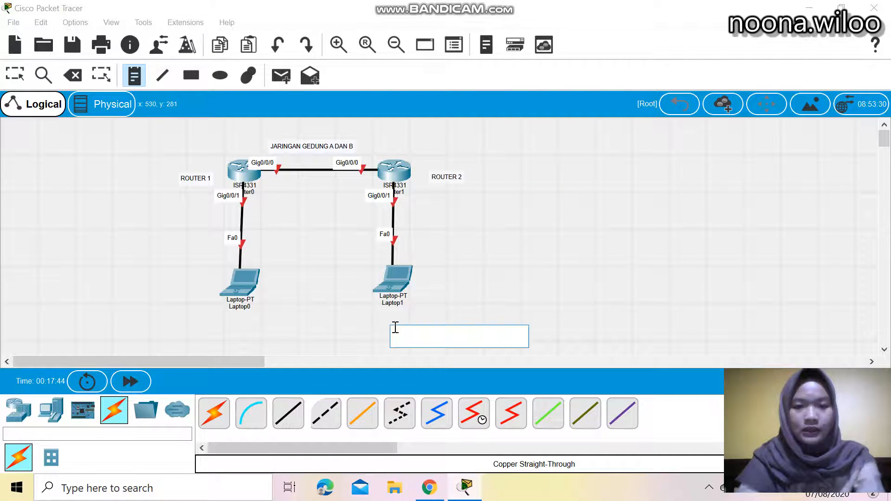
{"action": "type", "text": "LAPTOP 1"}
{"action": "left_click", "coordinate": [237, 332]}
{"action": "type", "text": "LAPTOP"}
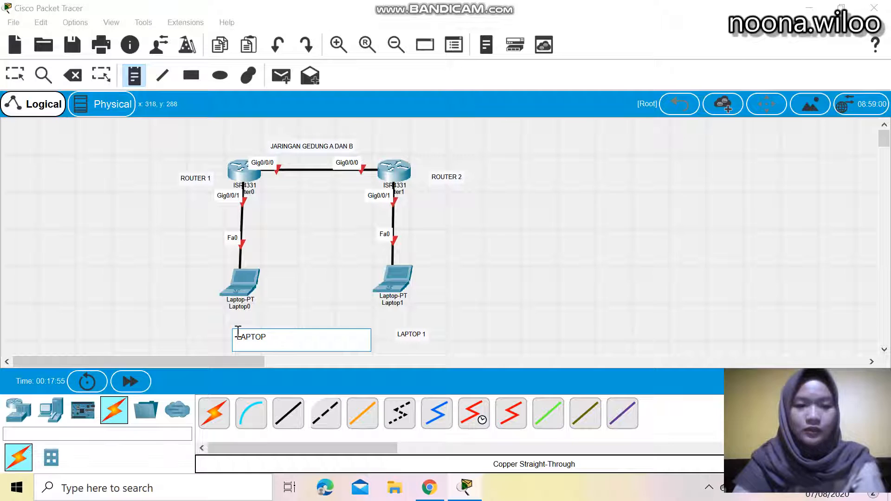
{"action": "type", "text": " 2"}
{"action": "left_click", "coordinate": [353, 310]}
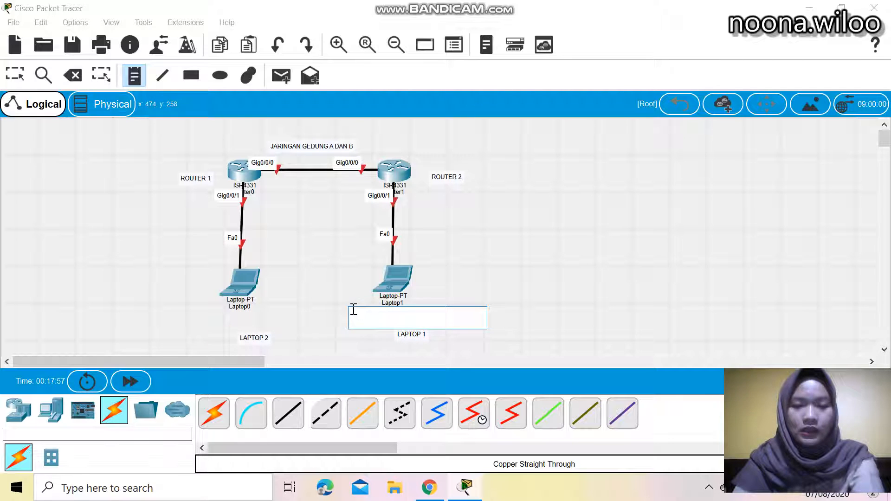
{"action": "left_click", "coordinate": [484, 269]}
{"action": "left_click", "coordinate": [512, 195]}
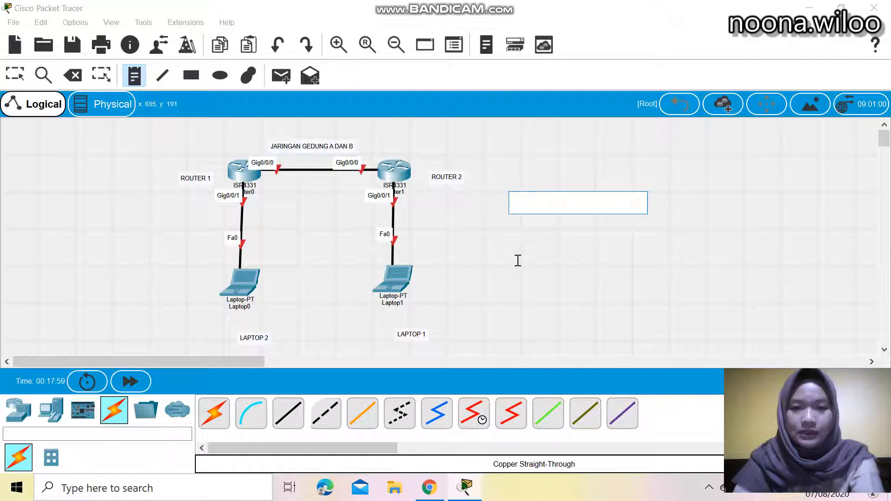
{"action": "left_click", "coordinate": [517, 260]}
{"action": "left_click", "coordinate": [517, 215]}
{"action": "left_click", "coordinate": [508, 190]}
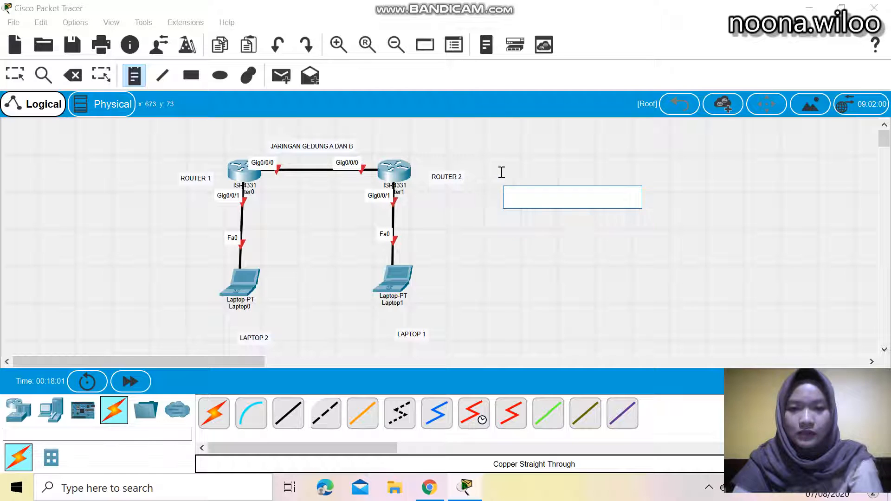
{"action": "left_click", "coordinate": [500, 172]}
{"action": "left_click", "coordinate": [436, 180]}
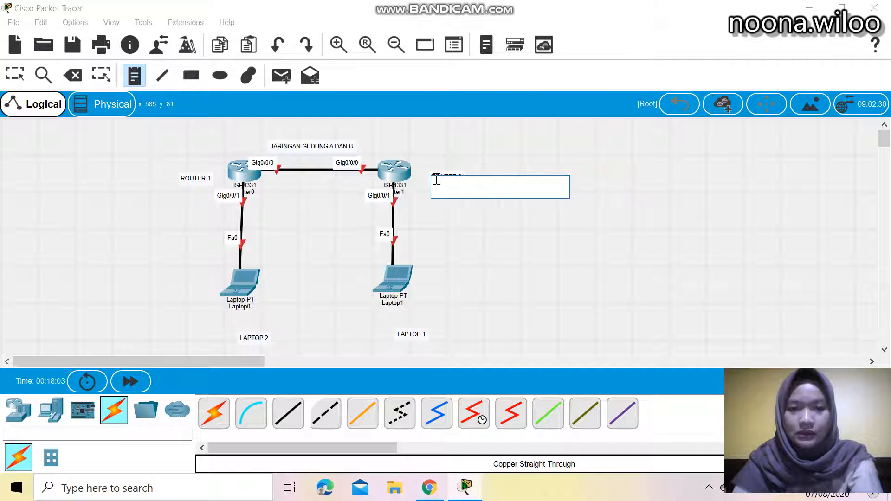
{"action": "left_click", "coordinate": [323, 145]}
{"action": "left_click", "coordinate": [241, 341]}
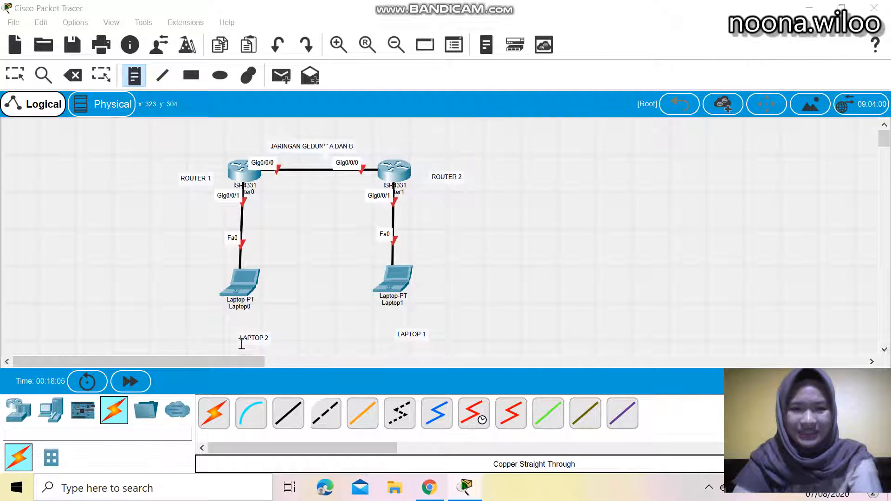
{"action": "left_click", "coordinate": [296, 142]}
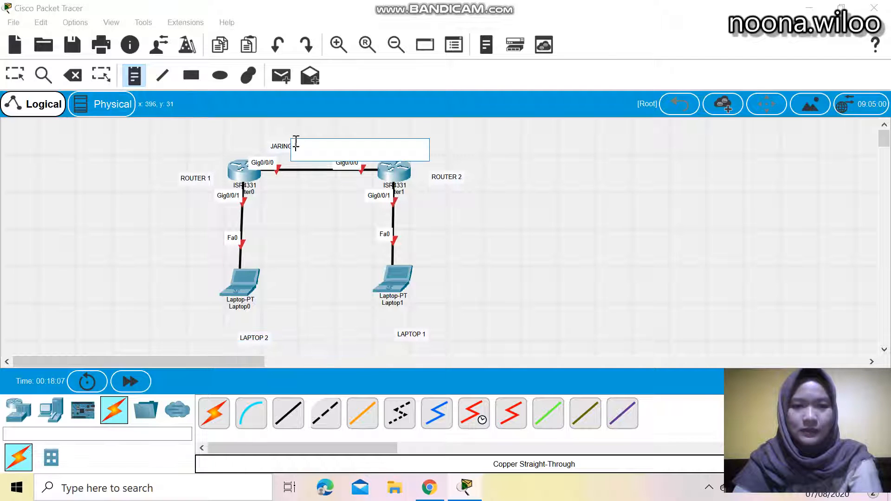
{"action": "left_click", "coordinate": [14, 79]}
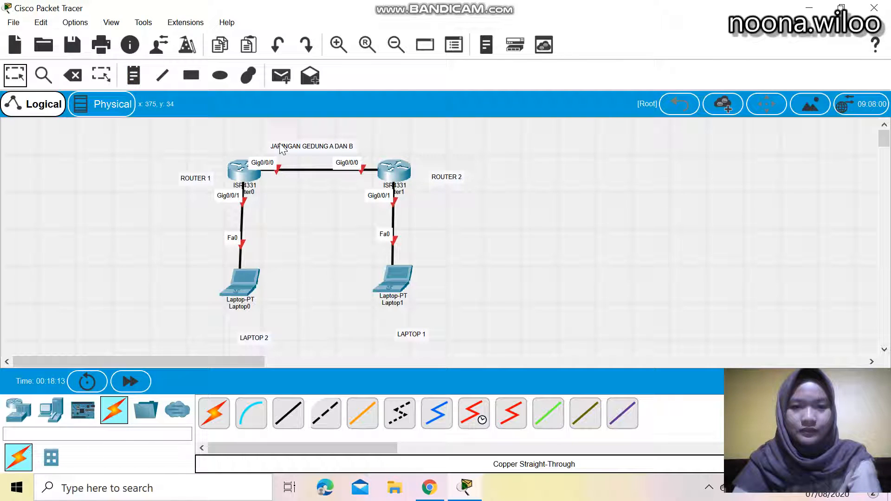
Reposition the title note higher, the ROUTER 1 and ROUTER 2 notes above their routers, and the LAPTOP 2 note
{"action": "left_click_drag", "start_coordinate": [296, 151], "coordinate": [303, 138]}
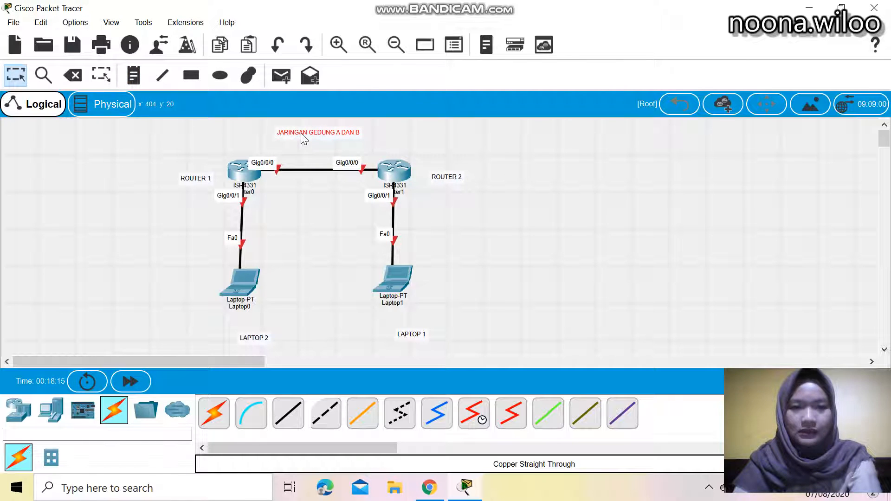
{"action": "left_click_drag", "start_coordinate": [192, 185], "coordinate": [243, 153]}
{"action": "left_click_drag", "start_coordinate": [443, 178], "coordinate": [392, 148]}
{"action": "left_click_drag", "start_coordinate": [251, 345], "coordinate": [392, 333]}
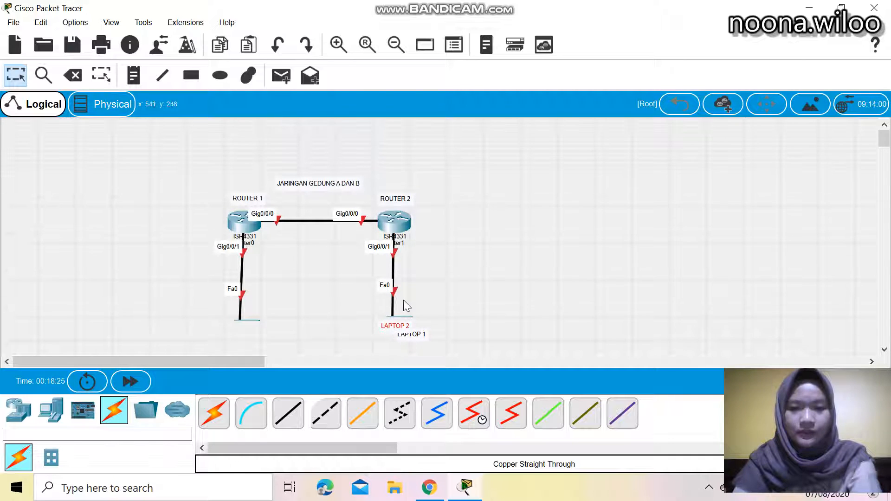
Reposition the LAPTOP 1 note under Laptop0 and nudge the LAPTOP 2 note under Laptop1
{"action": "scroll", "coordinate": [402, 303], "scroll_direction": "down", "scroll_amount": 1}
{"action": "left_click_drag", "start_coordinate": [405, 274], "coordinate": [235, 272]}
{"action": "left_click_drag", "start_coordinate": [399, 263], "coordinate": [397, 267]}
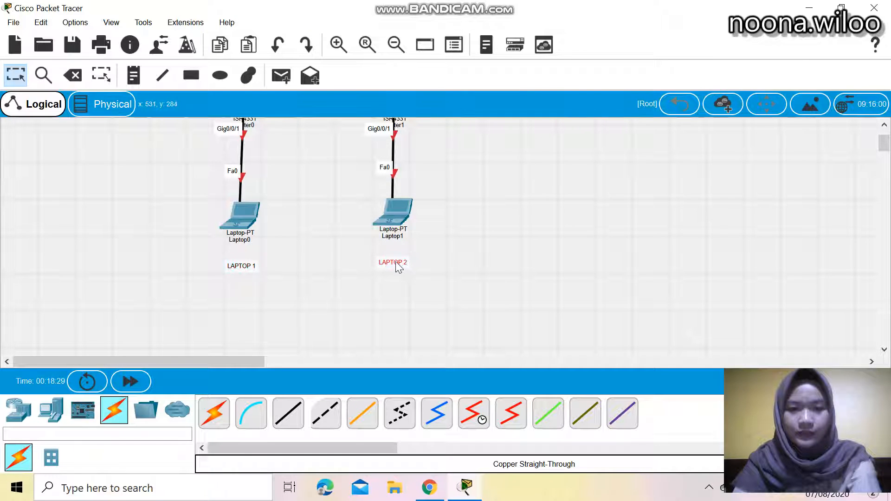
{"action": "left_click_drag", "start_coordinate": [254, 272], "coordinate": [247, 261]}
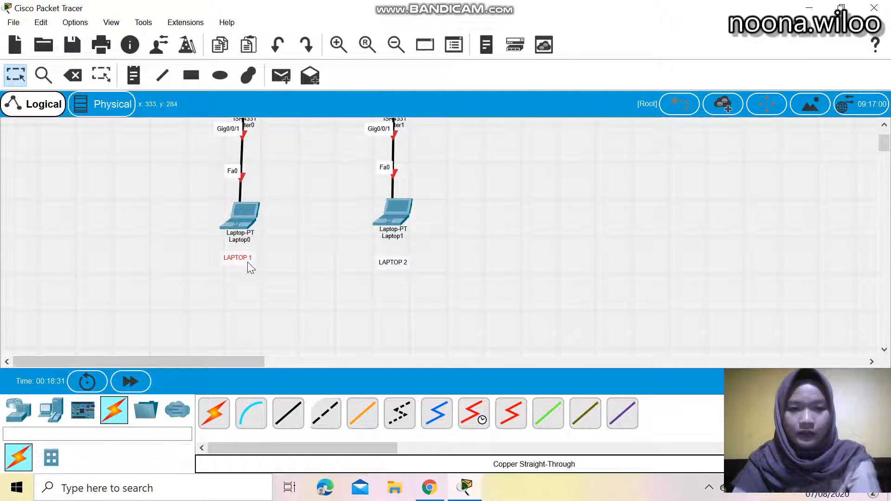
{"action": "scroll", "coordinate": [304, 269], "scroll_direction": "up", "scroll_amount": 3}
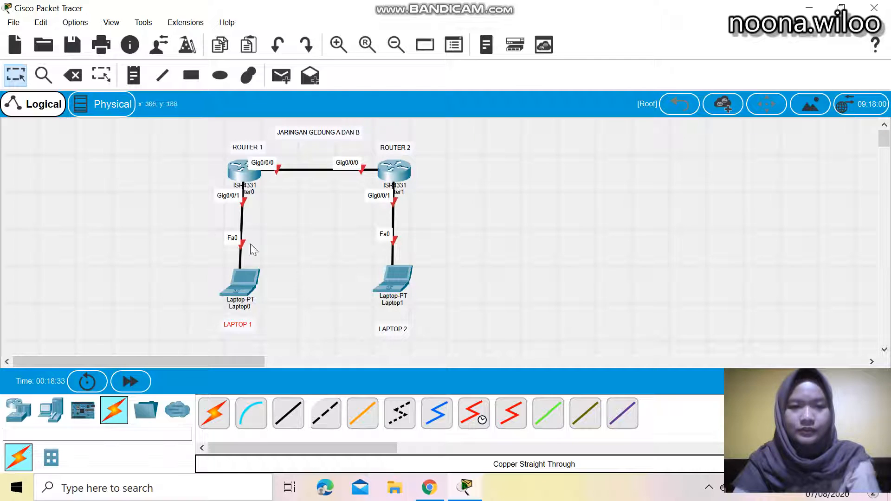
Turn off Always Show Port Labels in Logical Workspace in the interface preferences
{"action": "left_click", "coordinate": [73, 27]}
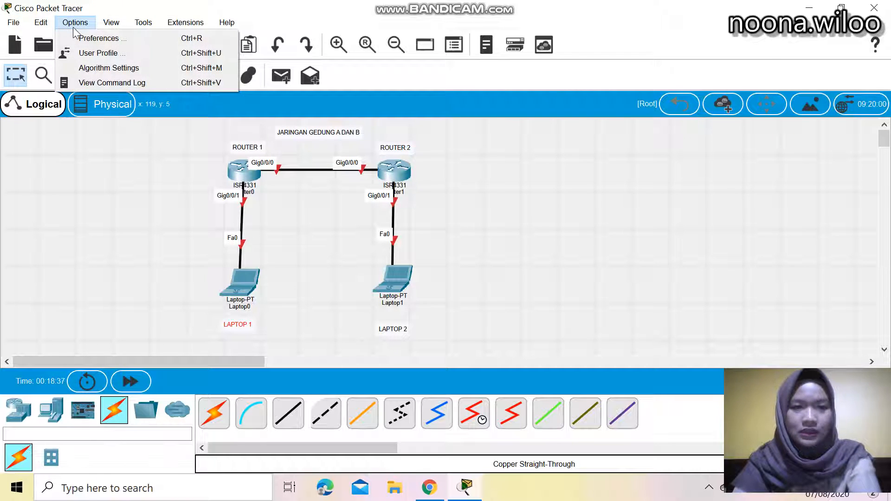
{"action": "left_click", "coordinate": [78, 37]}
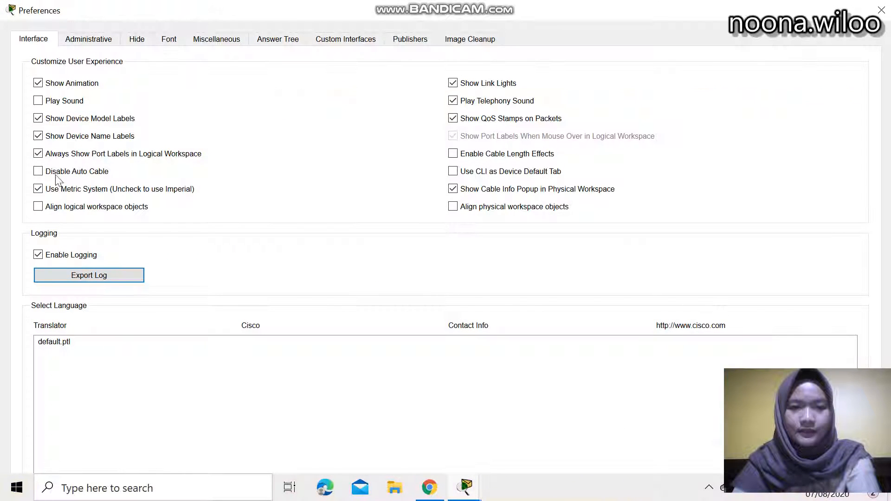
{"action": "left_click", "coordinate": [45, 154]}
{"action": "left_click", "coordinate": [880, 9]}
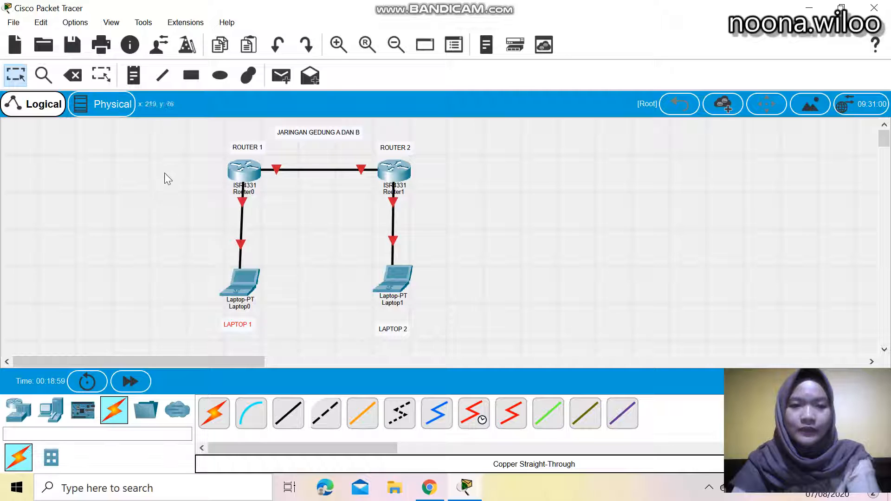
Turn Always Show Port Labels in Logical Workspace back on in the interface preferences
{"action": "left_click", "coordinate": [76, 23]}
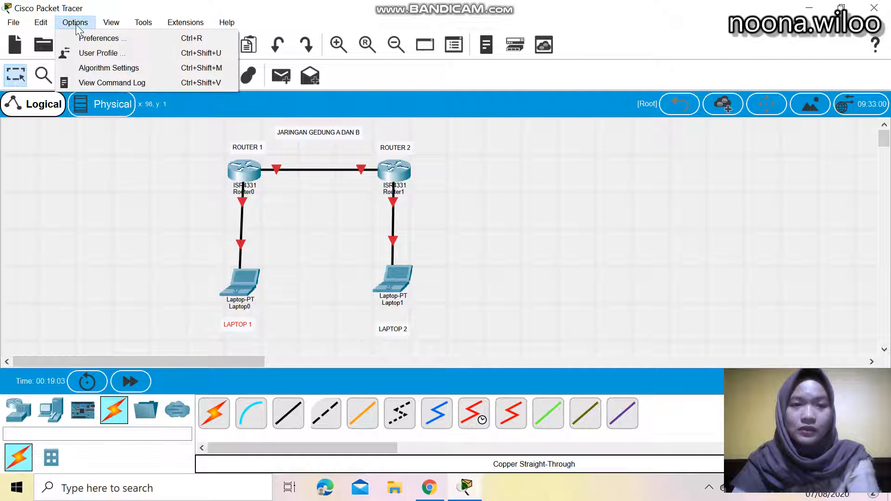
{"action": "left_click", "coordinate": [90, 39]}
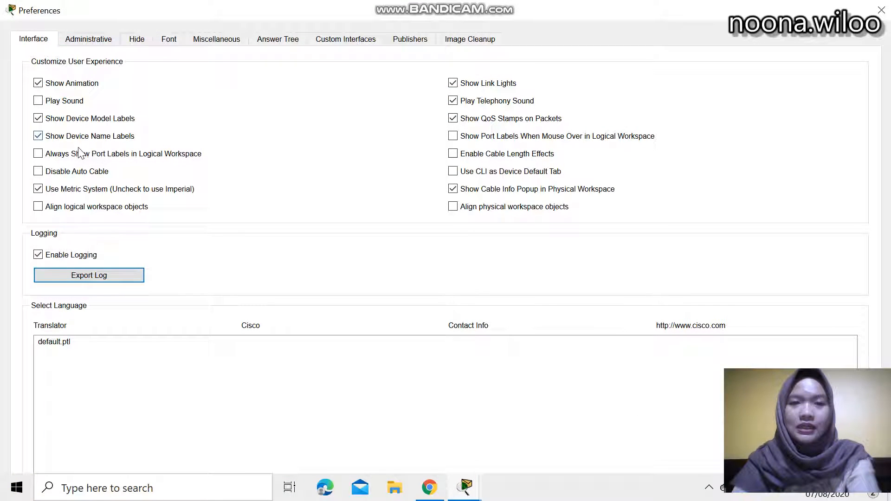
{"action": "left_click", "coordinate": [54, 155]}
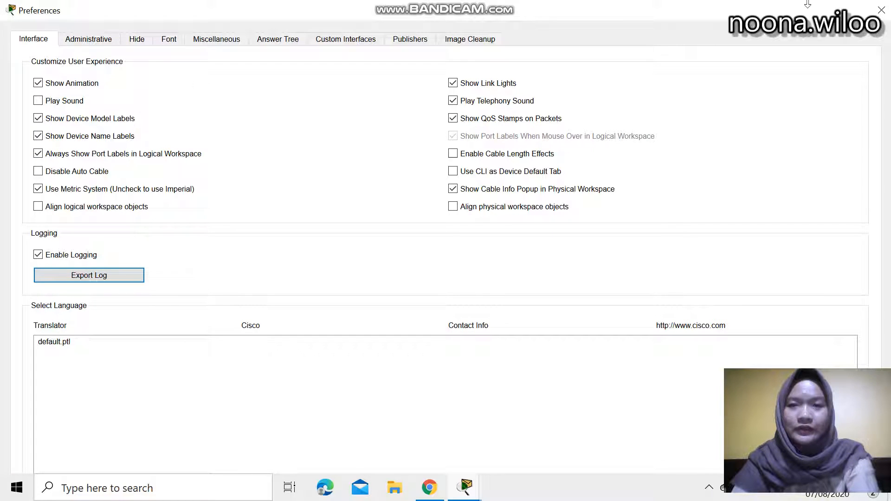
{"action": "left_click", "coordinate": [880, 10]}
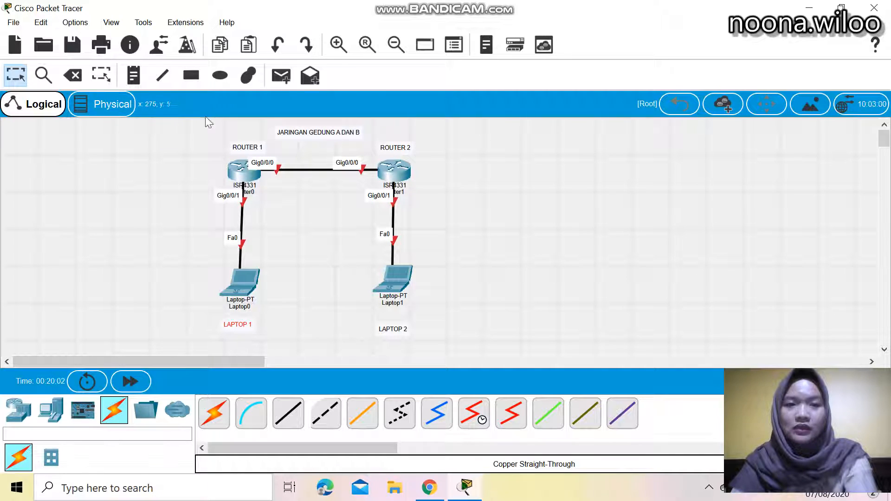
Draw a rectangle filled with pink #ff55ff enclosing Router0, Laptop0 and their notes
{"action": "left_click", "coordinate": [193, 78]}
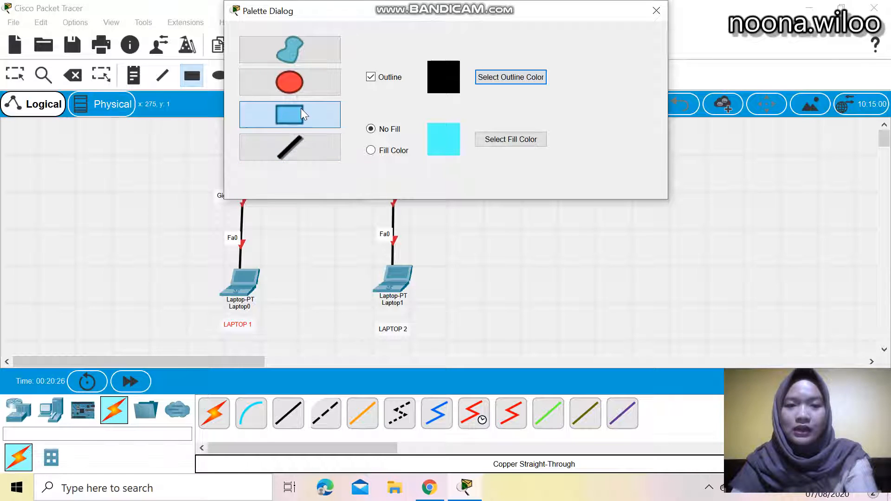
{"action": "left_click", "coordinate": [383, 153]}
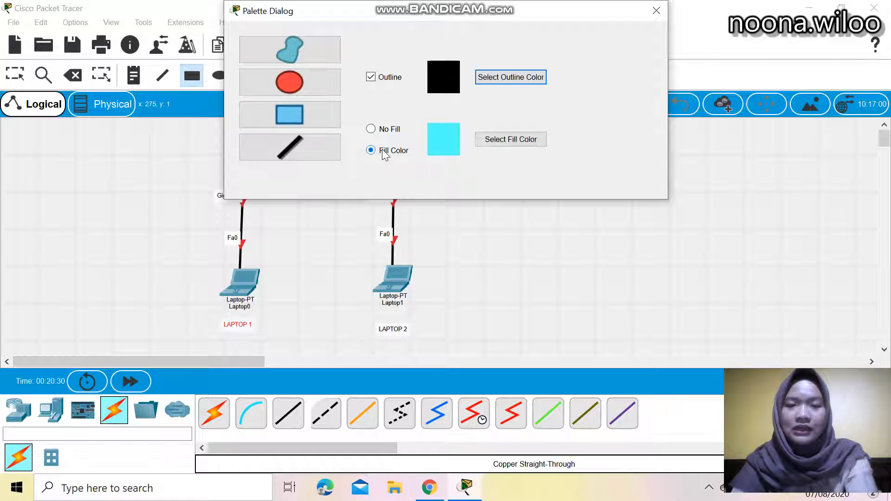
{"action": "left_click", "coordinate": [512, 141]}
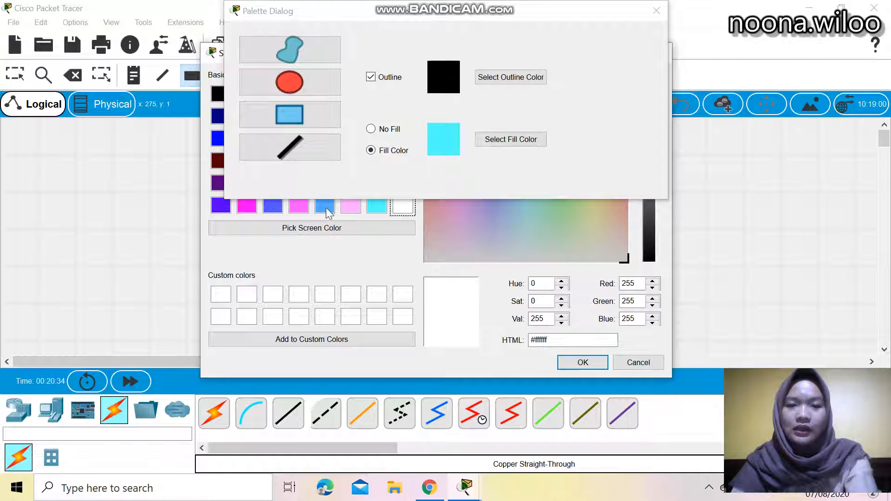
{"action": "left_click", "coordinate": [299, 206]}
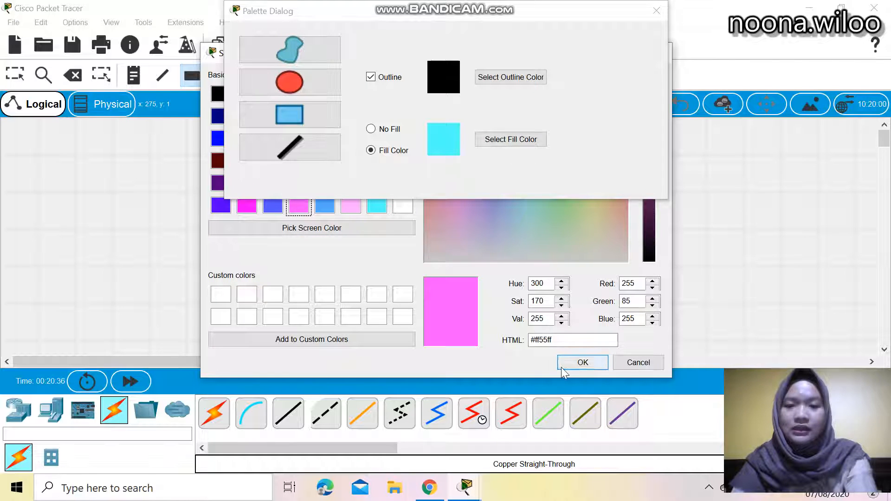
{"action": "left_click", "coordinate": [580, 364]}
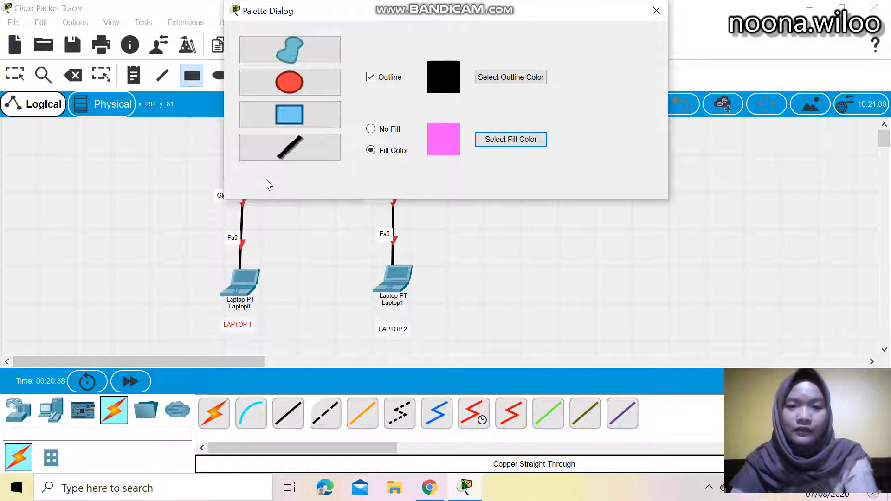
{"action": "left_click", "coordinate": [656, 10]}
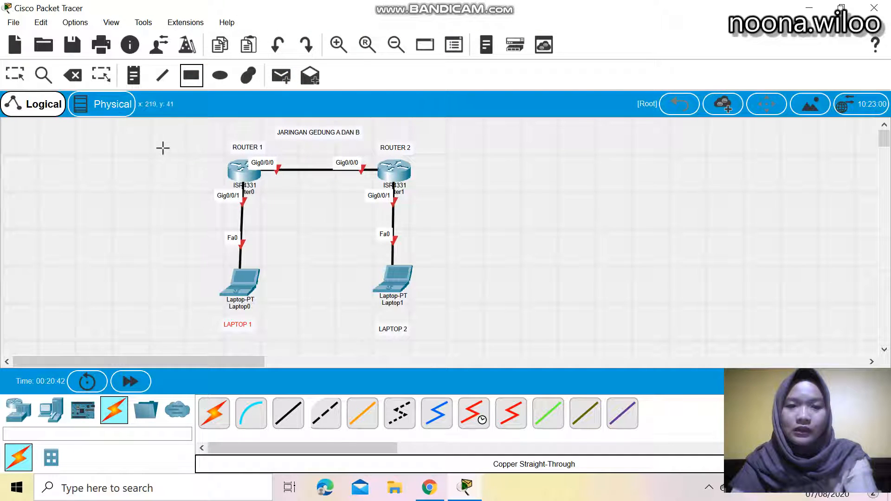
{"action": "left_click_drag", "start_coordinate": [149, 137], "coordinate": [323, 341]}
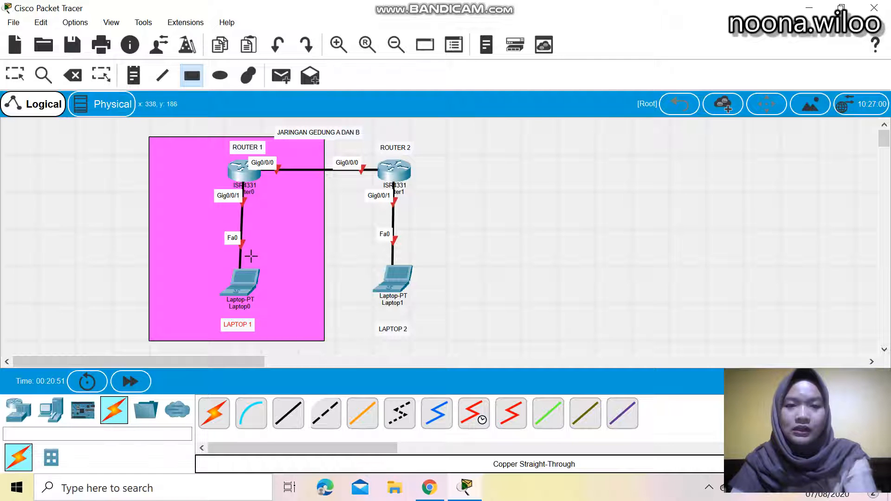
Draw a rectangle filled with blue #55aaff enclosing Router1, Laptop1 and their notes
{"action": "left_click", "coordinate": [193, 80]}
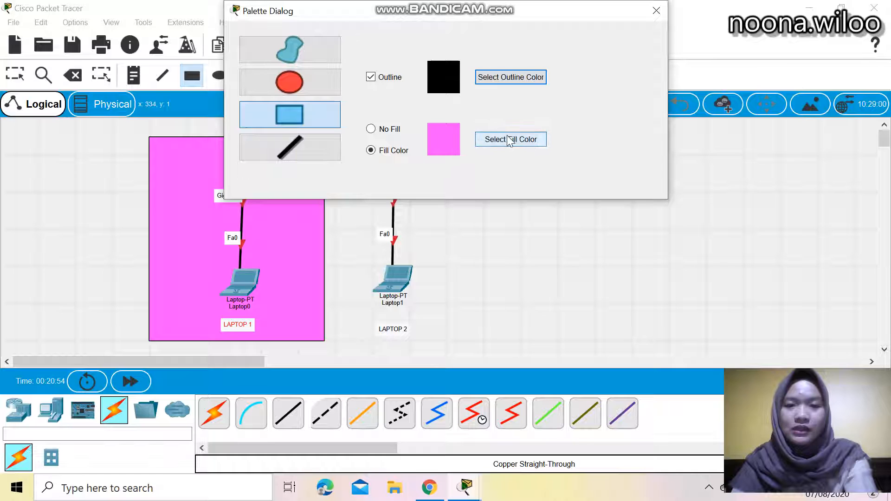
{"action": "left_click", "coordinate": [513, 140]}
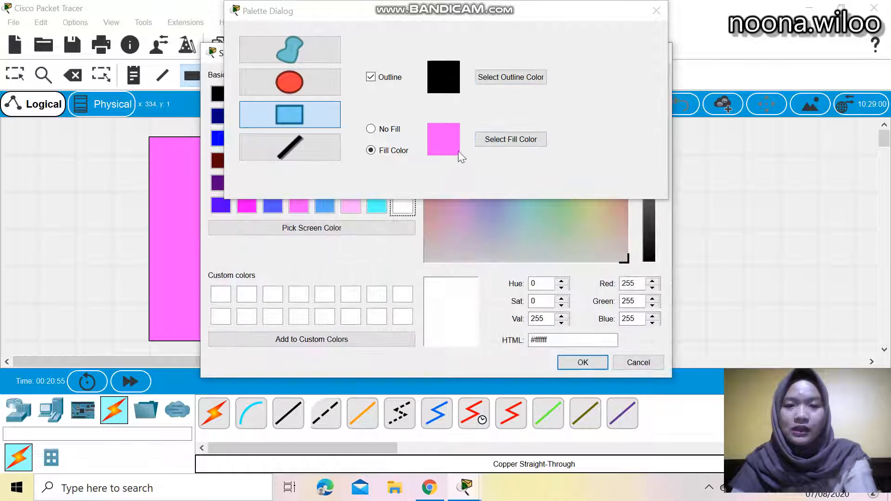
{"action": "left_click", "coordinate": [319, 209]}
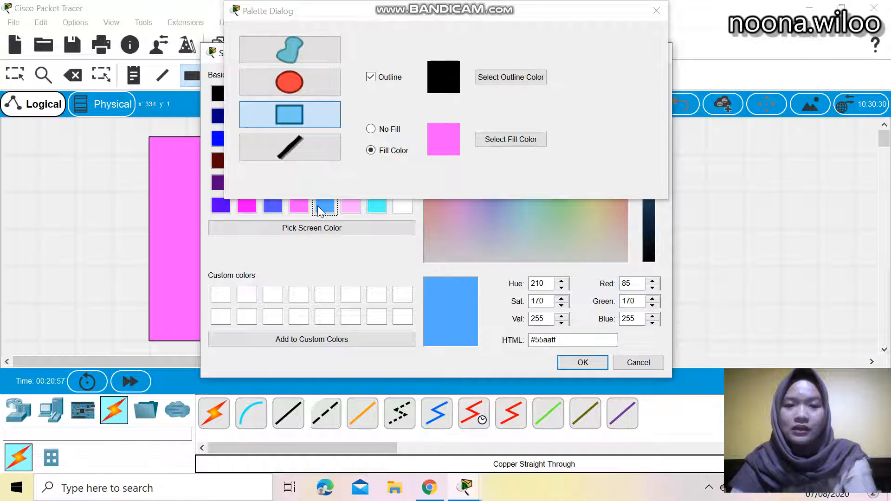
{"action": "left_click", "coordinate": [561, 366]}
{"action": "left_click", "coordinate": [656, 10]}
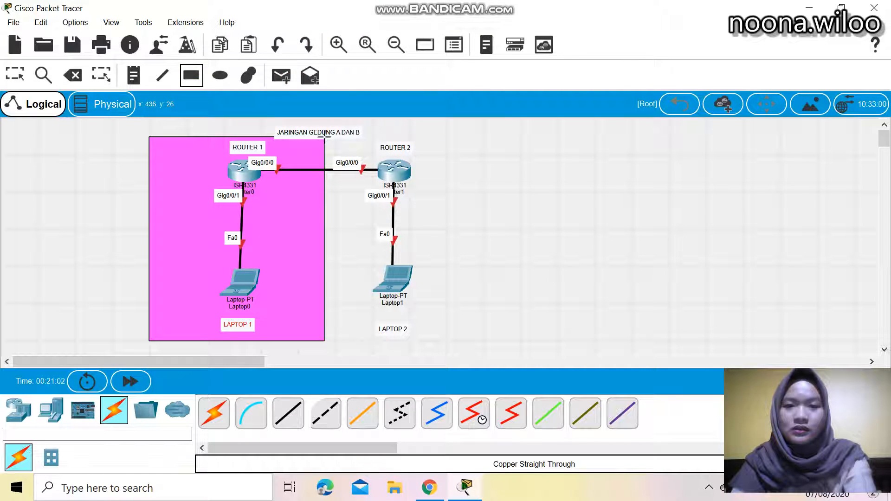
{"action": "left_click_drag", "start_coordinate": [324, 136], "coordinate": [487, 340]}
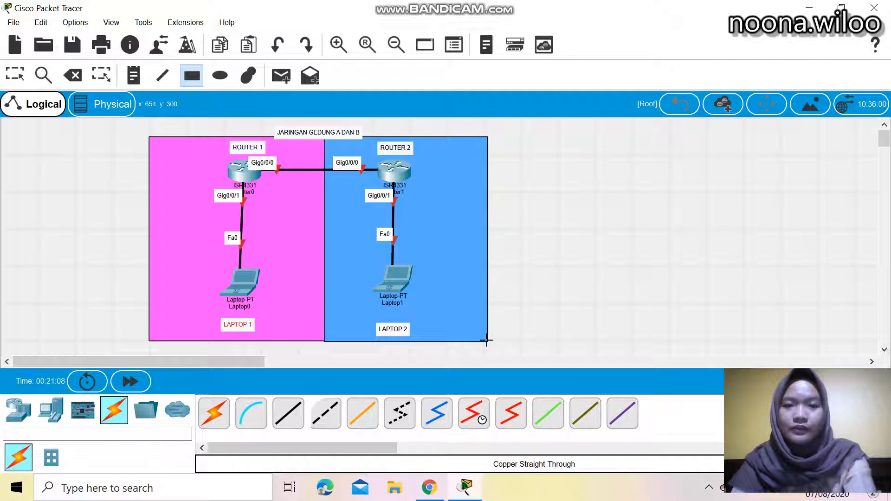
Move the JARINGAN GEDUNG A DAN B title note slightly higher above the rectangles
{"action": "left_click", "coordinate": [14, 74]}
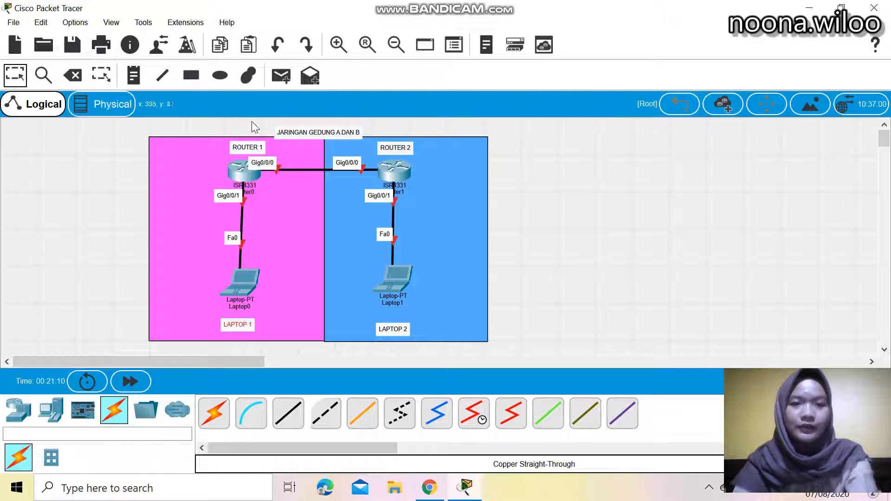
{"action": "mouse_move", "coordinate": [308, 131]}
{"action": "left_mouse_down"}
{"action": "mouse_move", "coordinate": [307, 122]}
{"action": "mouse_move", "coordinate": [304, 138]}
{"action": "left_mouse_up"}
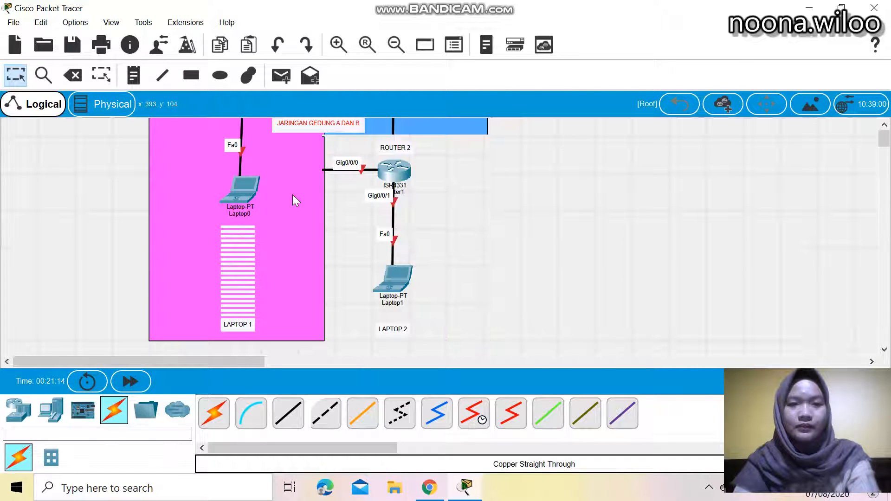
{"action": "left_click", "coordinate": [609, 240]}
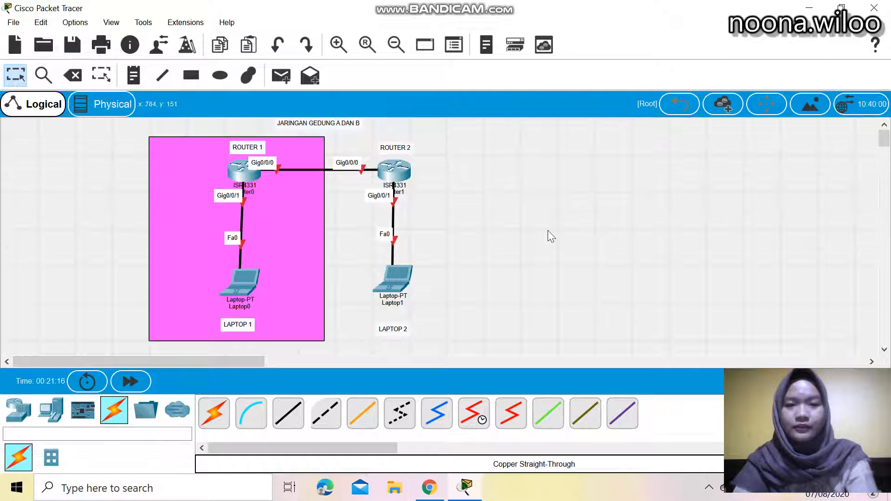
Redraw a blue #55aaff filled rectangle around Router1, Laptop1 and their notes, adjoining the pink one
{"action": "left_click", "coordinate": [194, 80]}
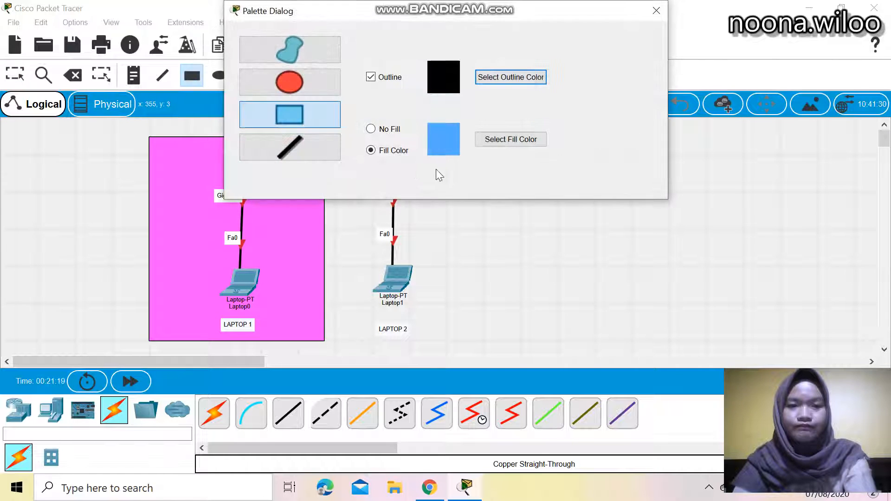
{"action": "left_click", "coordinate": [491, 139]}
{"action": "left_click", "coordinate": [325, 206]}
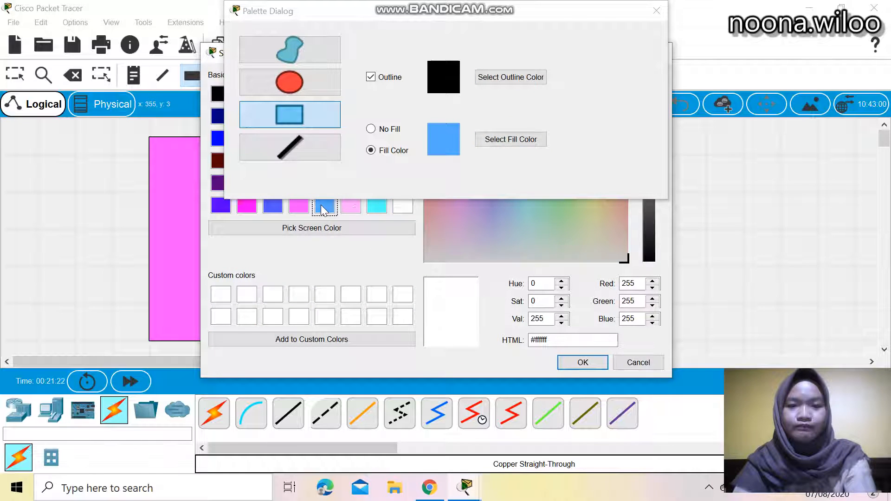
{"action": "left_click", "coordinate": [582, 363]}
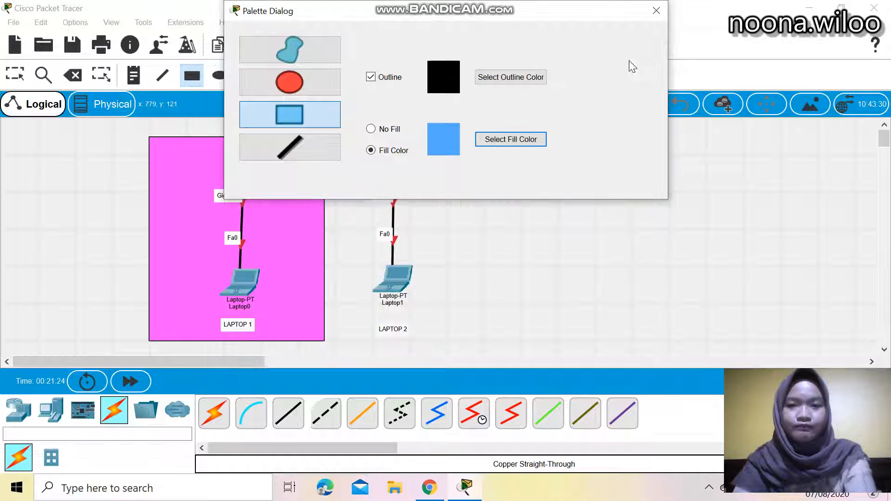
{"action": "left_click", "coordinate": [656, 10]}
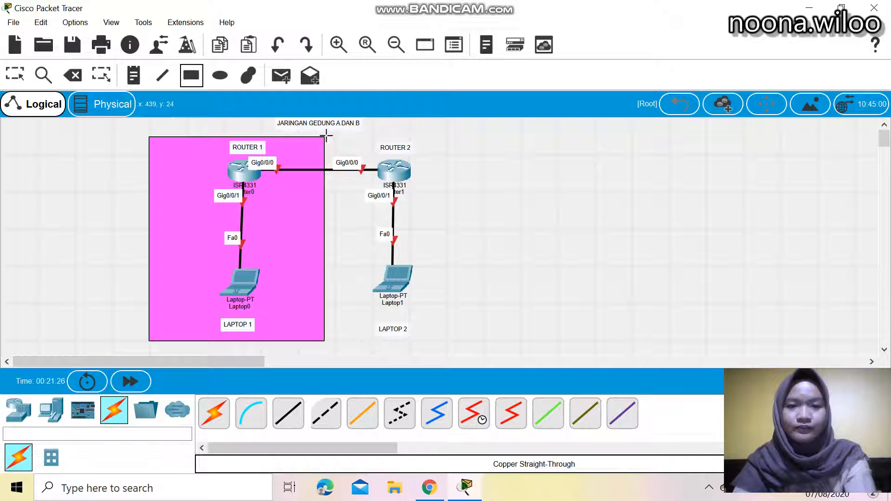
{"action": "left_click_drag", "start_coordinate": [326, 137], "coordinate": [496, 340]}
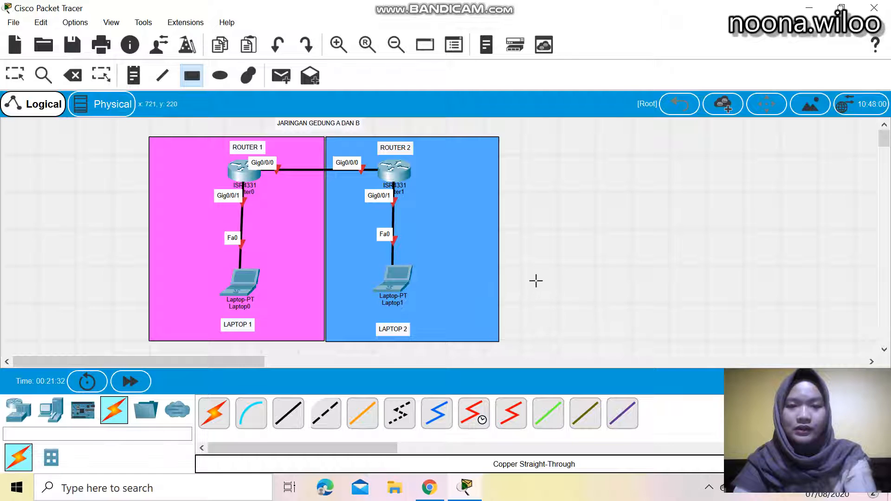
{"action": "left_click", "coordinate": [16, 75]}
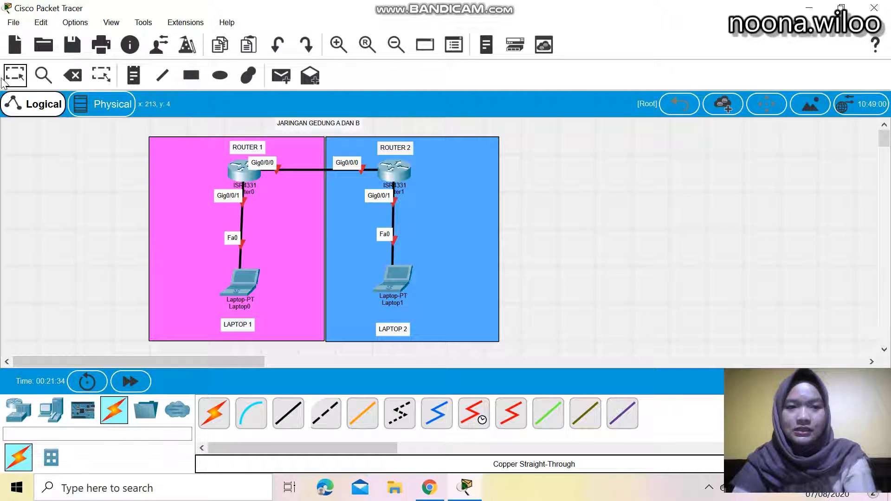